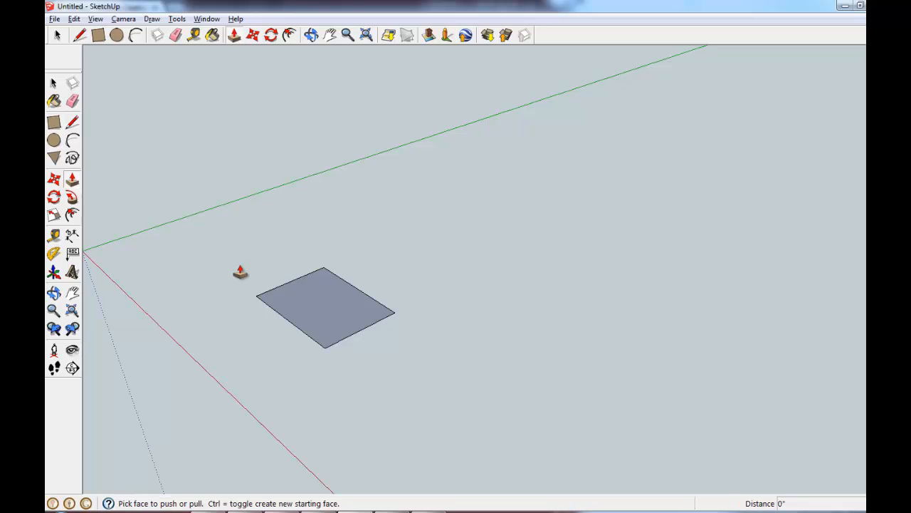
Push/Pull the rectangle upward about 4 1/8 inches into a box.
{"action": "left_click_drag", "start_coordinate": [324, 303], "coordinate": [321, 246]}
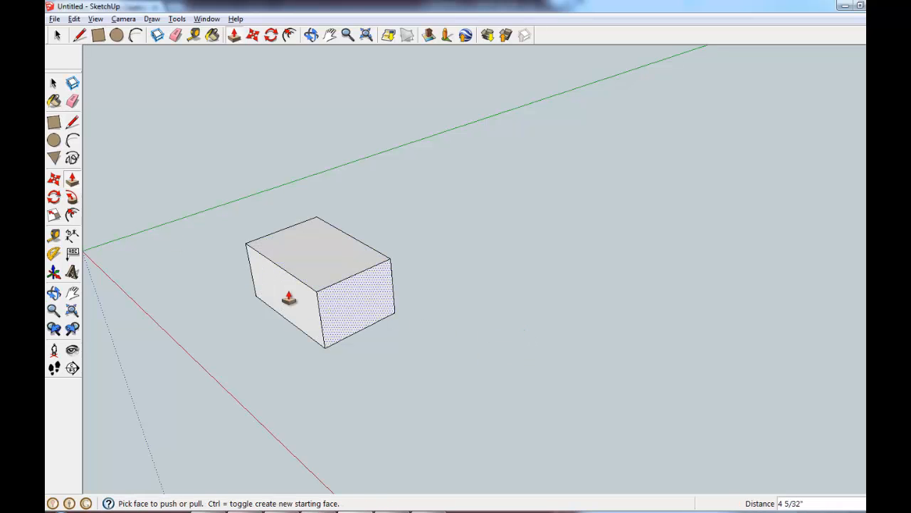
Try to move the unselected box by its upper front edge about 12 inches, and undo the move.
{"action": "left_click", "coordinate": [54, 182]}
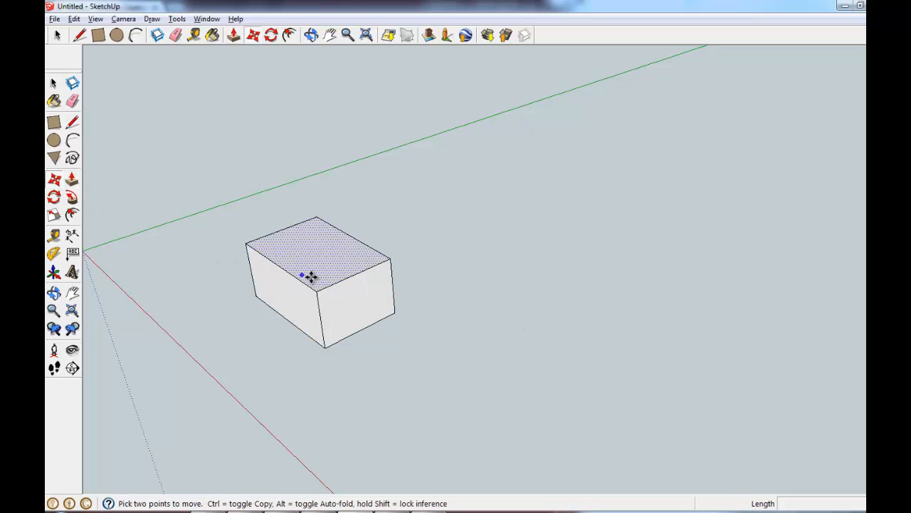
{"action": "left_click_drag", "start_coordinate": [309, 275], "coordinate": [475, 322]}
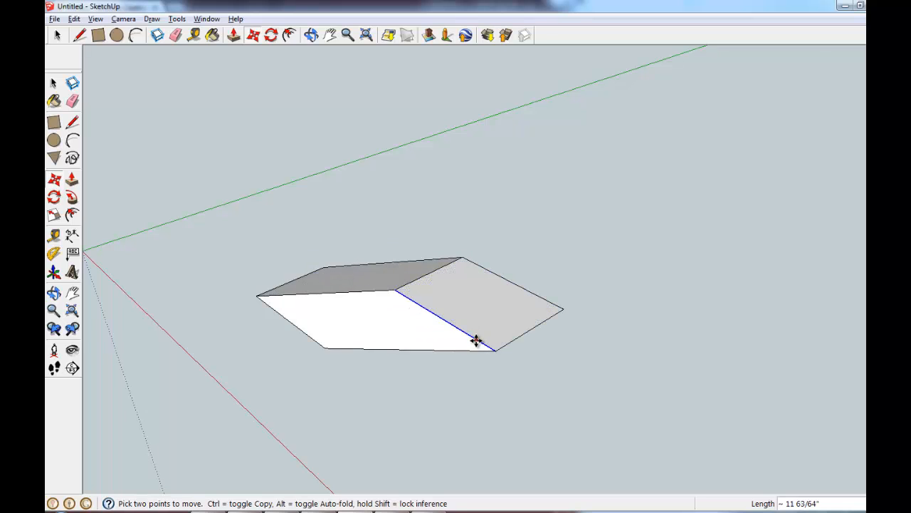
{"action": "middle_click_drag", "start_coordinate": [474, 339], "coordinate": [478, 296]}
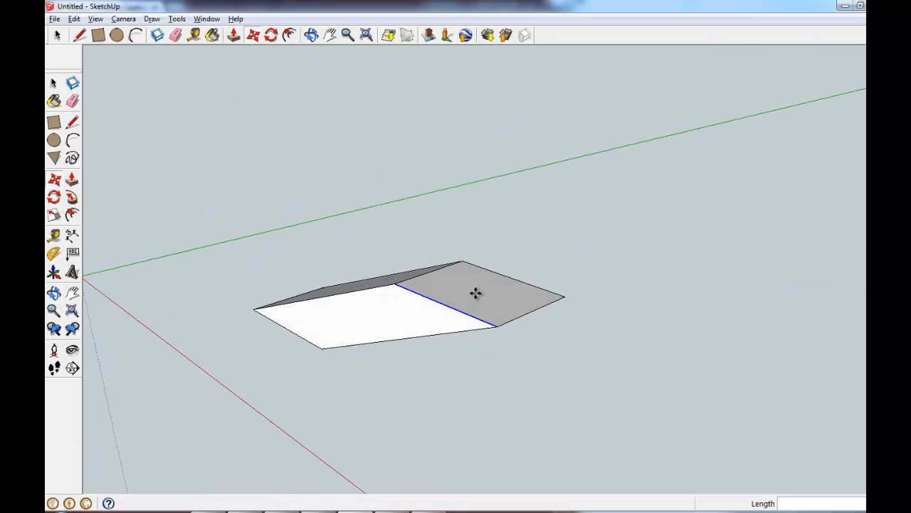
{"action": "key", "text": "ctrl+z"}
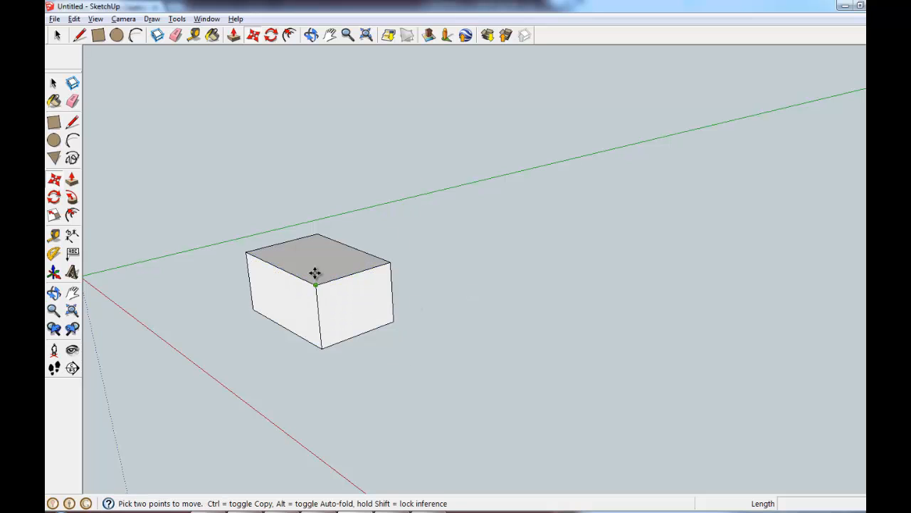
Select the whole box and use Move to place a copy about 18.7 inches away from the original.
{"action": "left_click", "coordinate": [55, 87]}
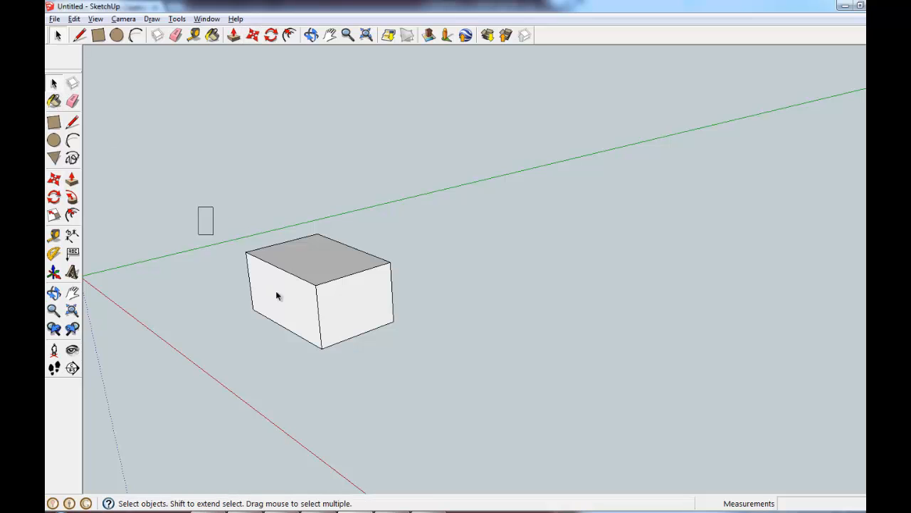
{"action": "left_click_drag", "start_coordinate": [277, 296], "coordinate": [459, 390]}
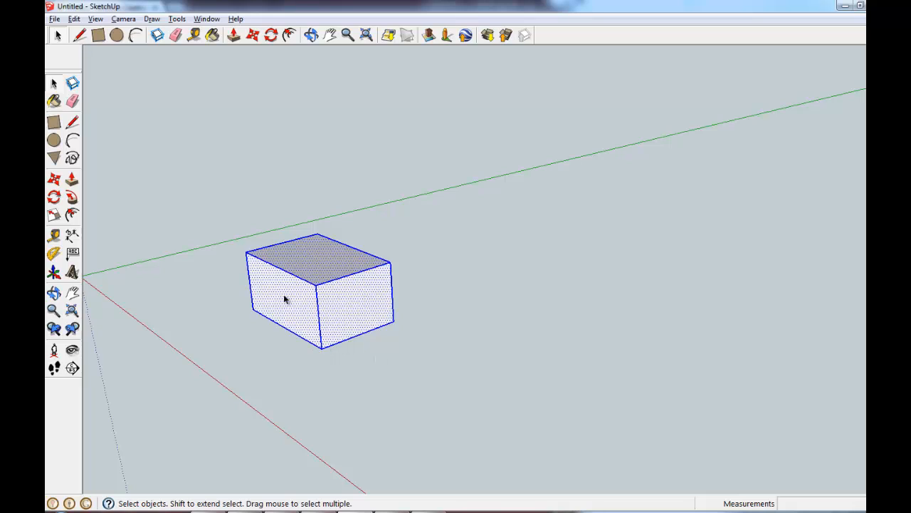
{"action": "middle_click_drag", "start_coordinate": [283, 299], "coordinate": [235, 324]}
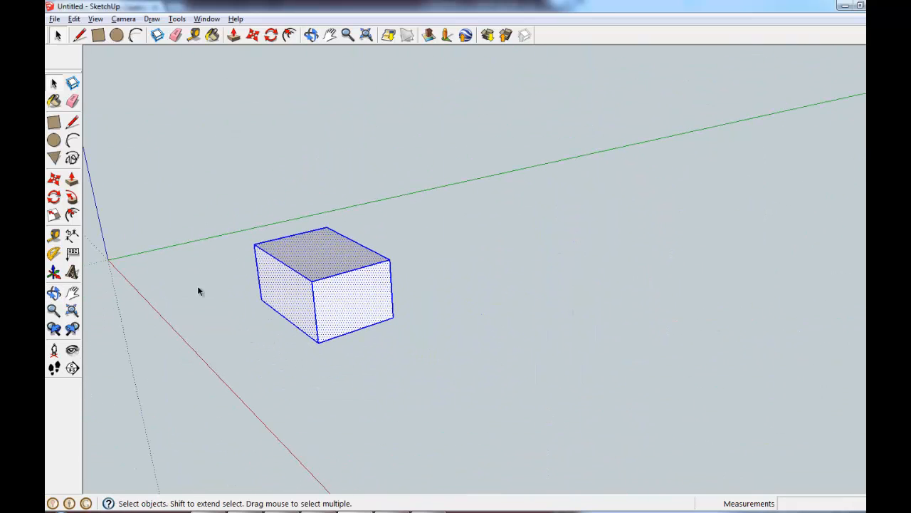
{"action": "left_click", "coordinate": [54, 183]}
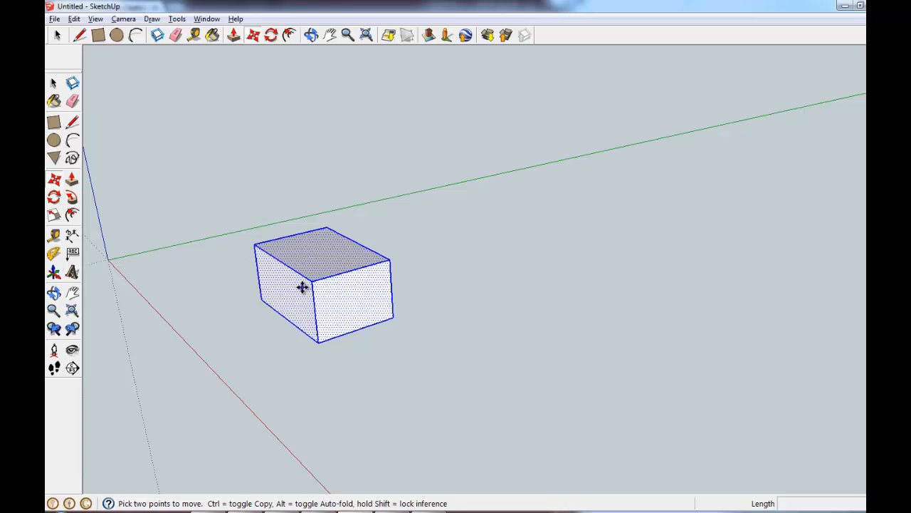
{"action": "left_click_drag", "start_coordinate": [302, 287], "coordinate": [517, 233]}
{"action": "key", "text": "ctrl"}
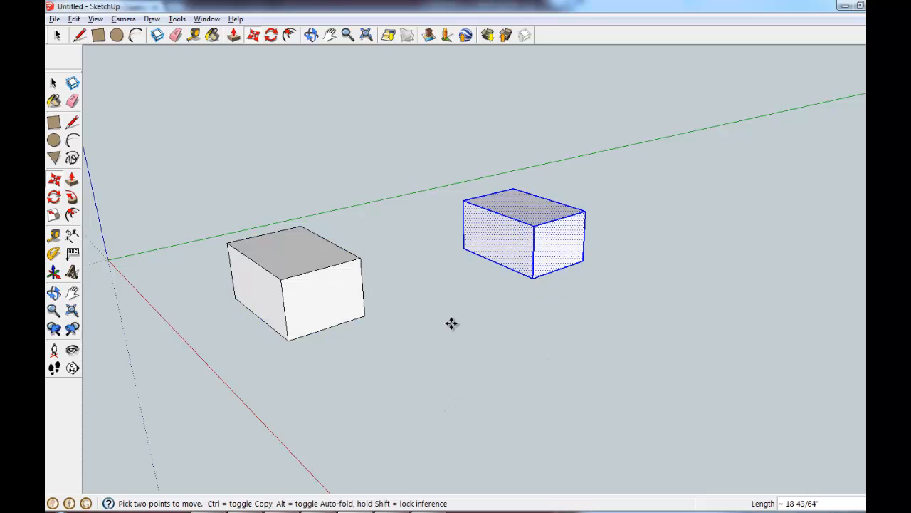
Move the copied box by its lower front corner onto the original box's matching top corner, and clear the selection.
{"action": "left_click", "coordinate": [54, 84]}
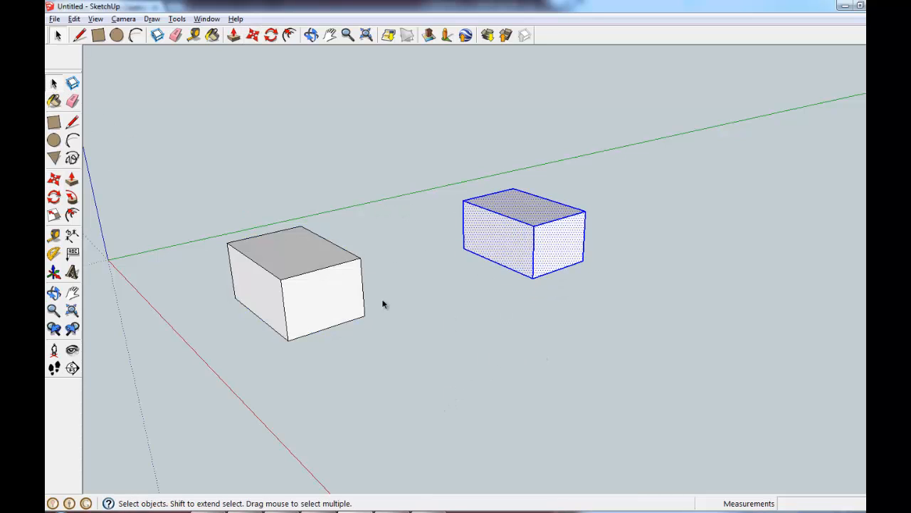
{"action": "left_click", "coordinate": [54, 179]}
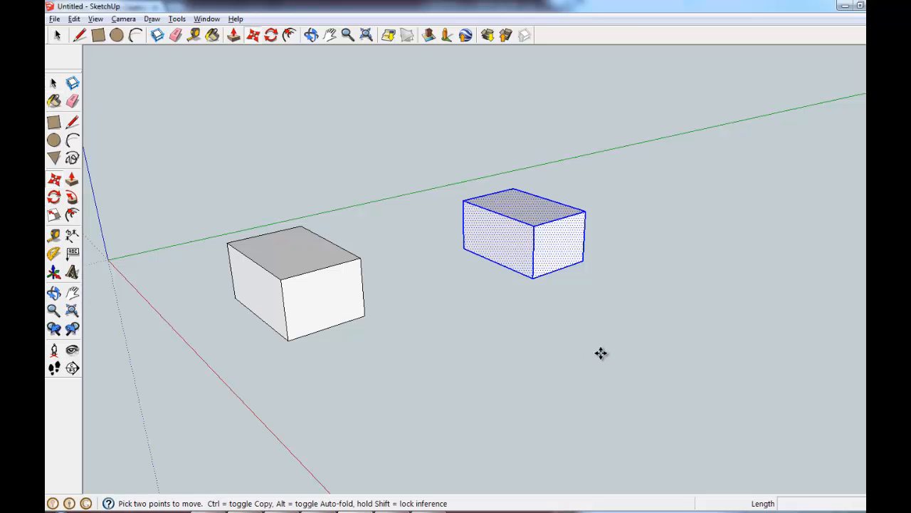
{"action": "left_click_drag", "start_coordinate": [534, 278], "coordinate": [278, 287]}
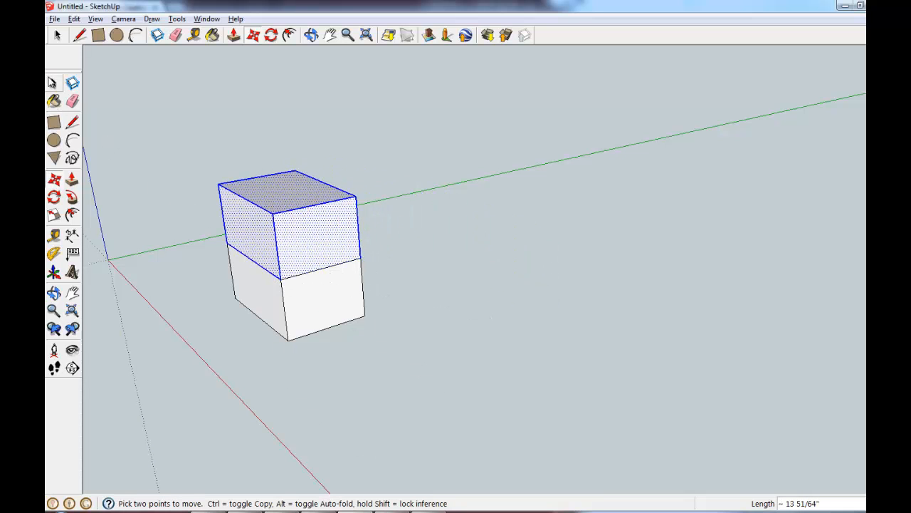
{"action": "key", "text": "space"}
{"action": "left_click", "coordinate": [171, 163]}
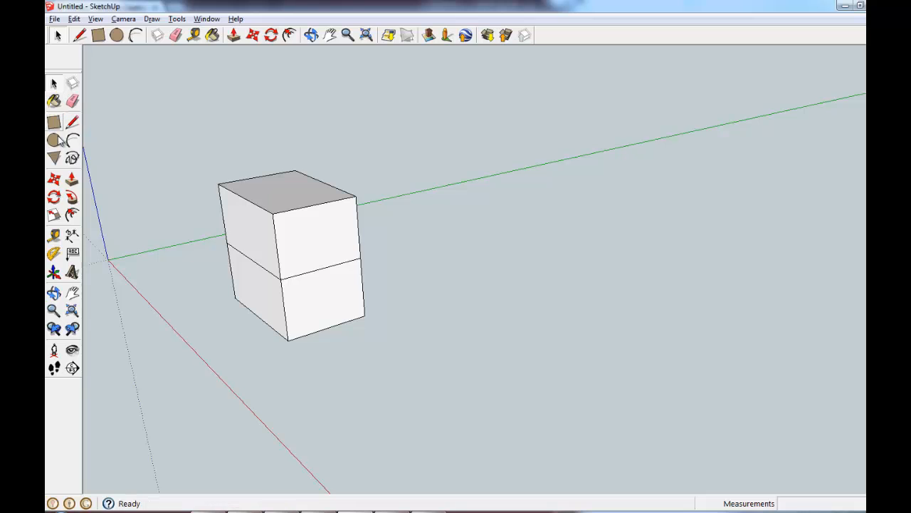
Try to move the upper box by its unselected front face.
{"action": "left_click", "coordinate": [54, 181]}
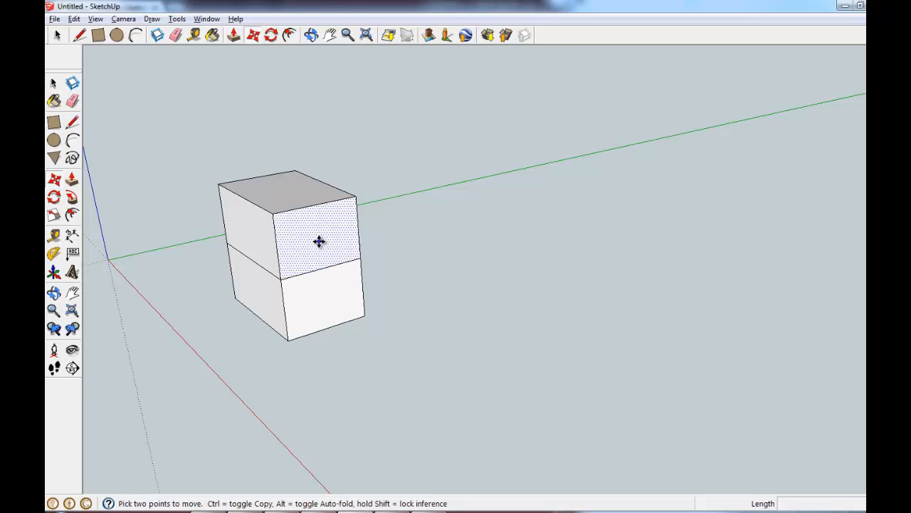
{"action": "left_click", "coordinate": [361, 242]}
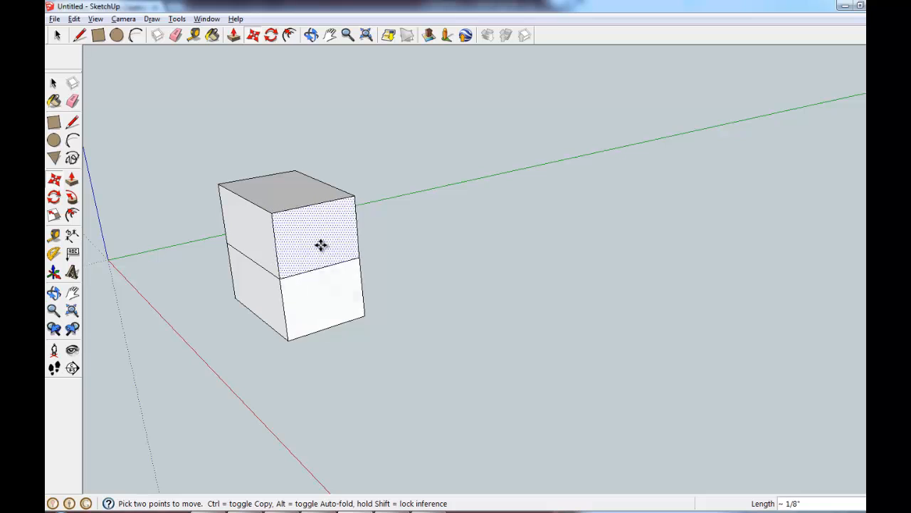
{"action": "key", "text": "Escape"}
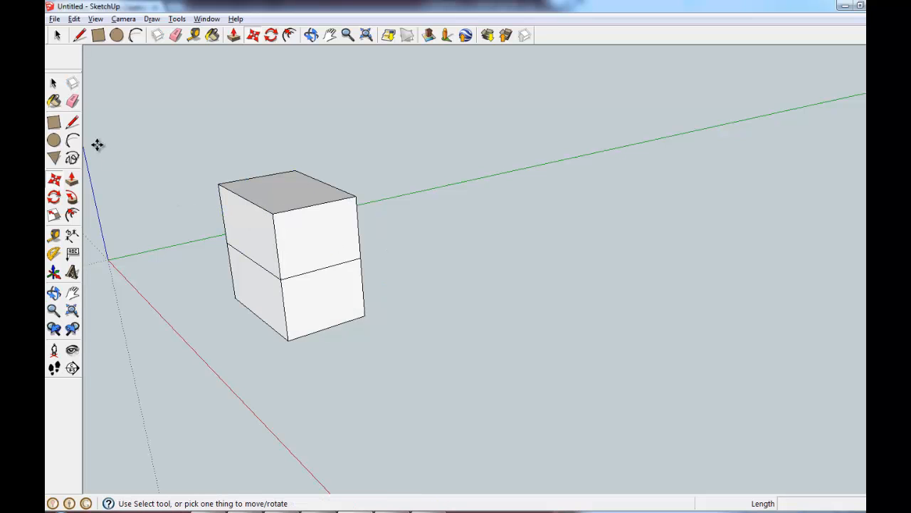
Draw a rectangle about 9 by 6 11/16 inches beside the stack and Push/Pull it up about 5 1/8 inches.
{"action": "left_click", "coordinate": [55, 124]}
{"action": "left_click", "coordinate": [543, 351]}
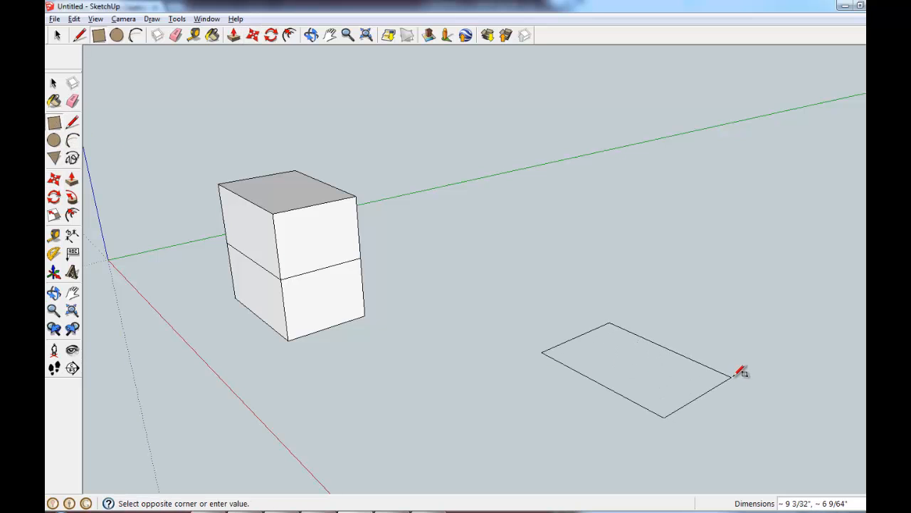
{"action": "left_click", "coordinate": [736, 373]}
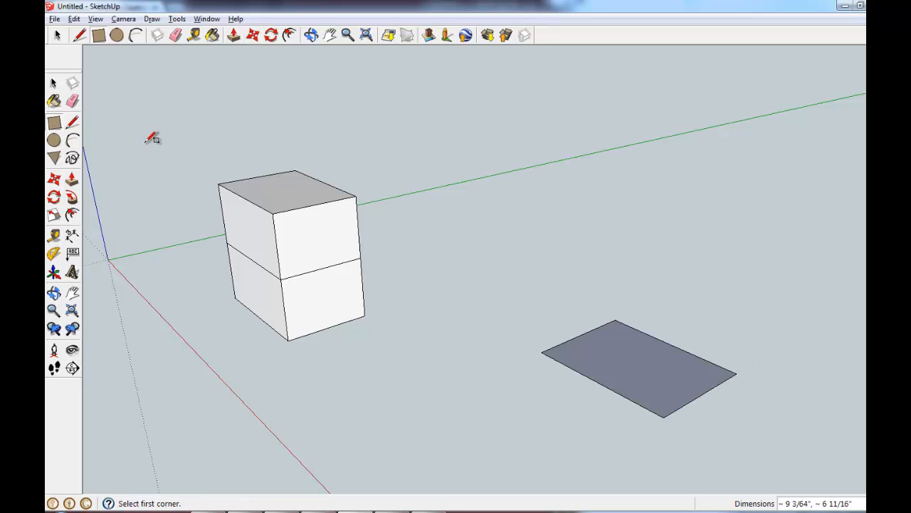
{"action": "left_click", "coordinate": [71, 180]}
{"action": "left_click_drag", "start_coordinate": [668, 386], "coordinate": [661, 301]}
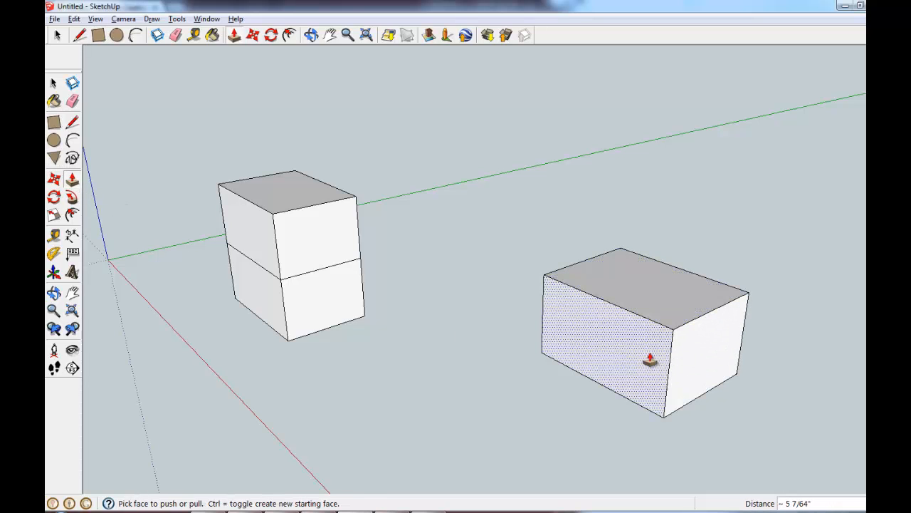
Select the whole new box and make it a component named "box".
{"action": "left_click", "coordinate": [54, 84]}
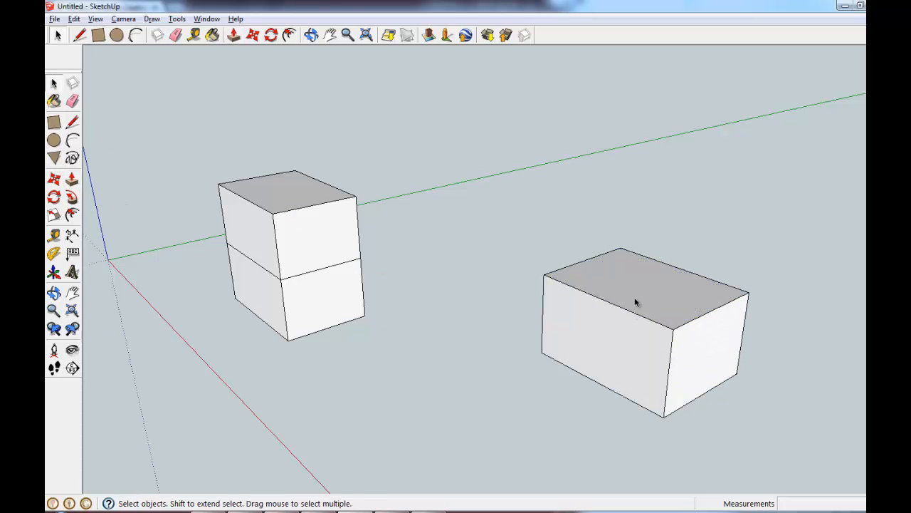
{"action": "left_click_drag", "start_coordinate": [449, 180], "coordinate": [799, 460]}
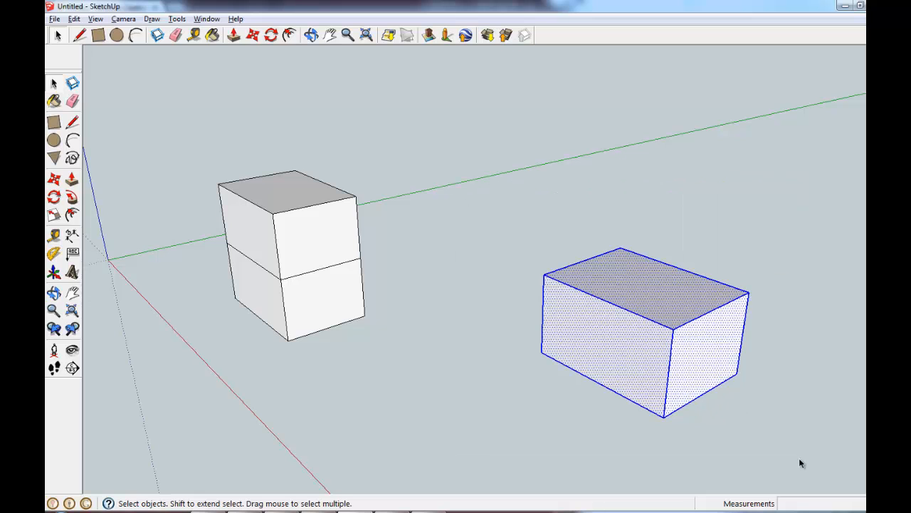
{"action": "right_click", "coordinate": [650, 343]}
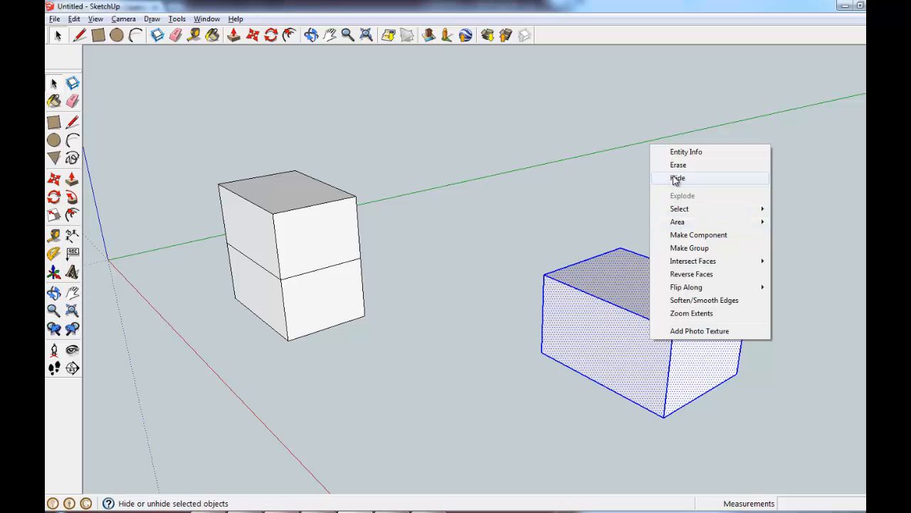
{"action": "left_click", "coordinate": [704, 235]}
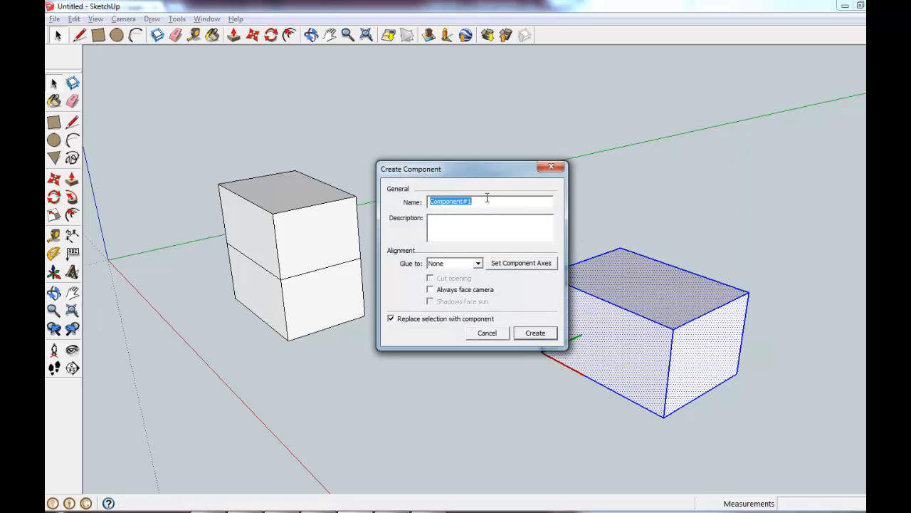
{"action": "type", "text": "box"}
{"action": "key", "text": "Return"}
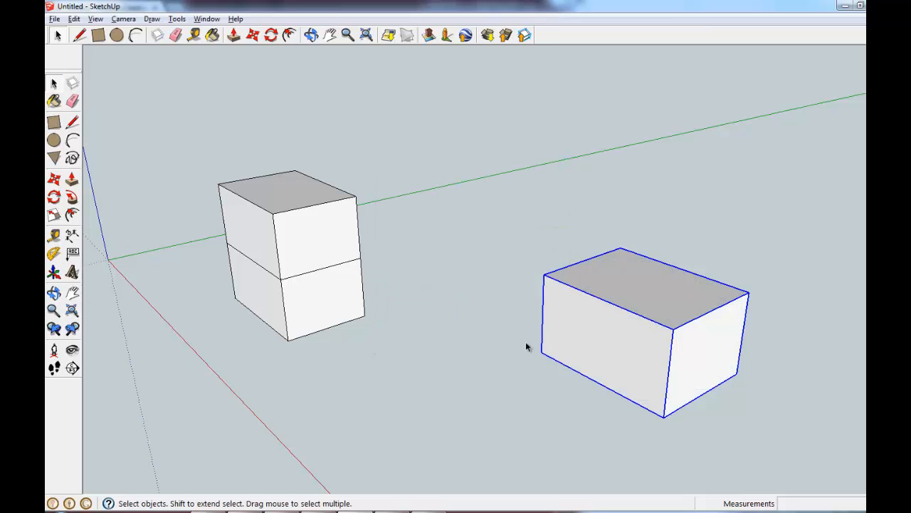
Move the box component farther back and place a copy of it about 44.5 inches behind.
{"action": "left_click", "coordinate": [54, 179]}
{"action": "left_click", "coordinate": [660, 401]}
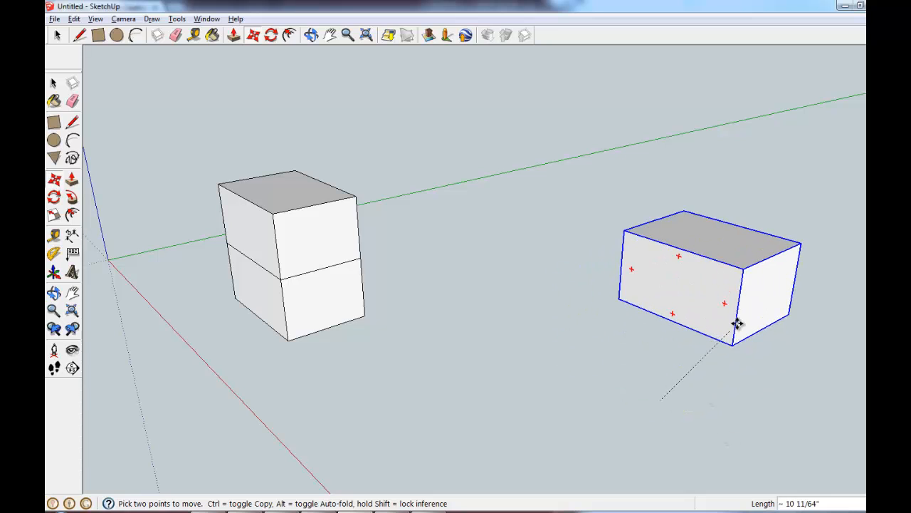
{"action": "key", "text": "ctrl"}
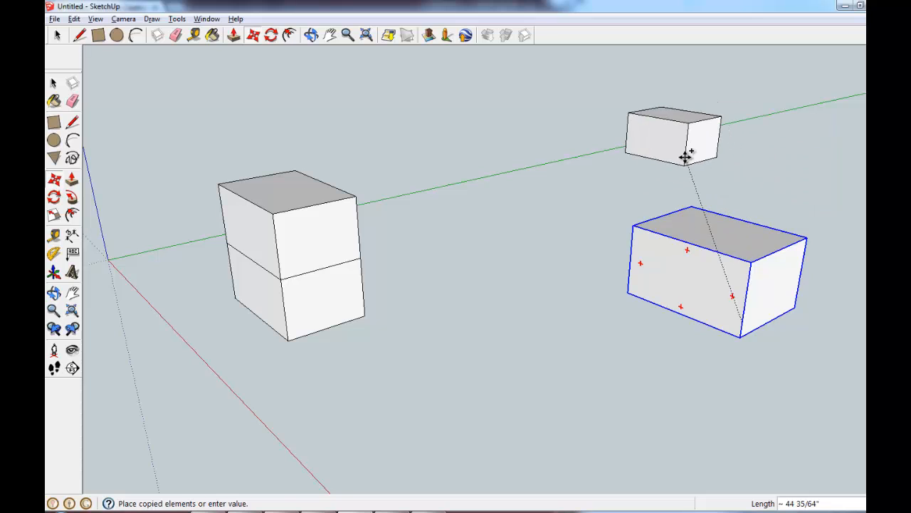
{"action": "left_click", "coordinate": [689, 146]}
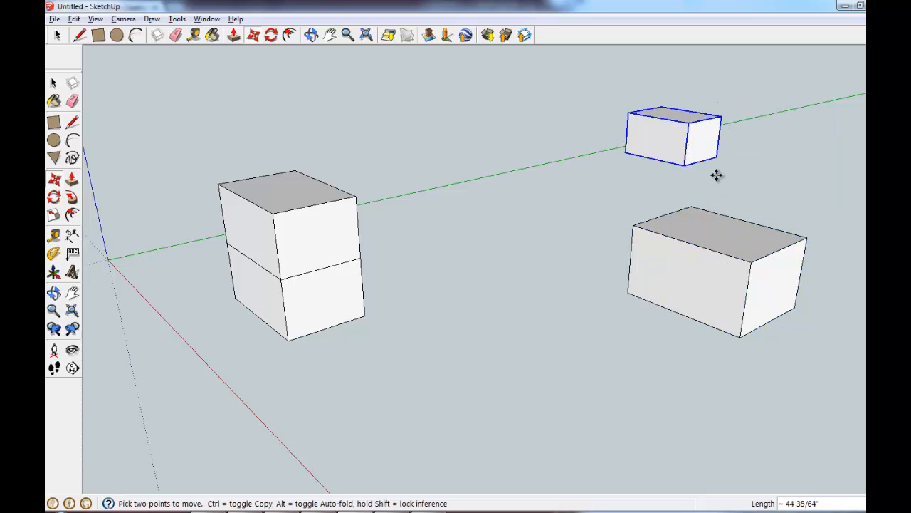
Move the copied component by its lower front corner onto the other component's matching top corner, and clear the selection.
{"action": "left_click", "coordinate": [682, 165]}
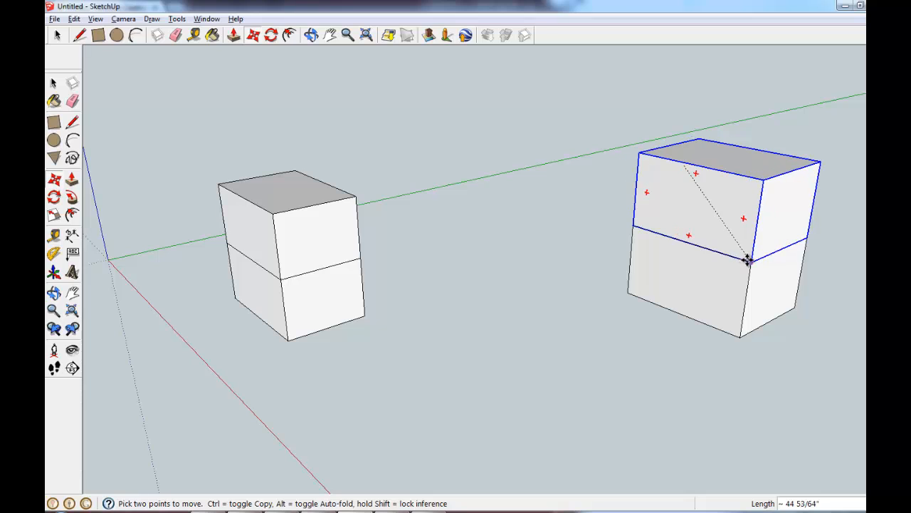
{"action": "left_click", "coordinate": [749, 260]}
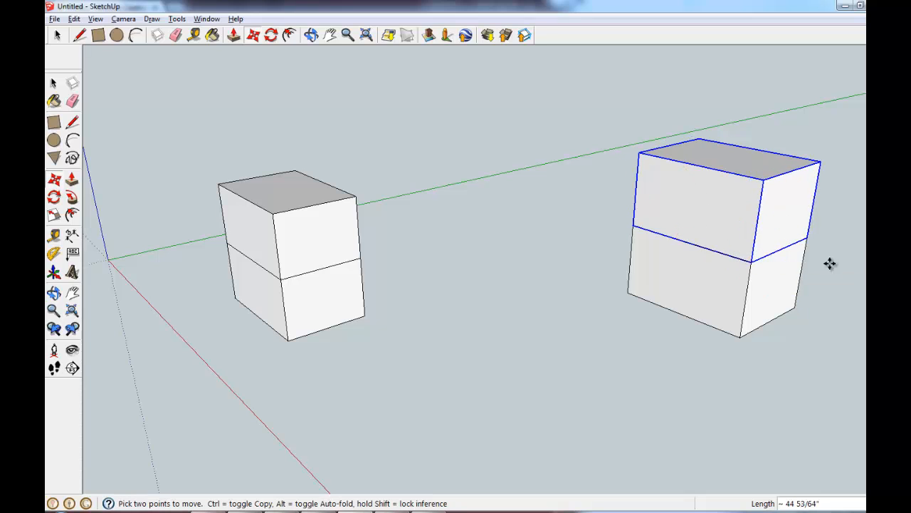
{"action": "left_click", "coordinate": [54, 83]}
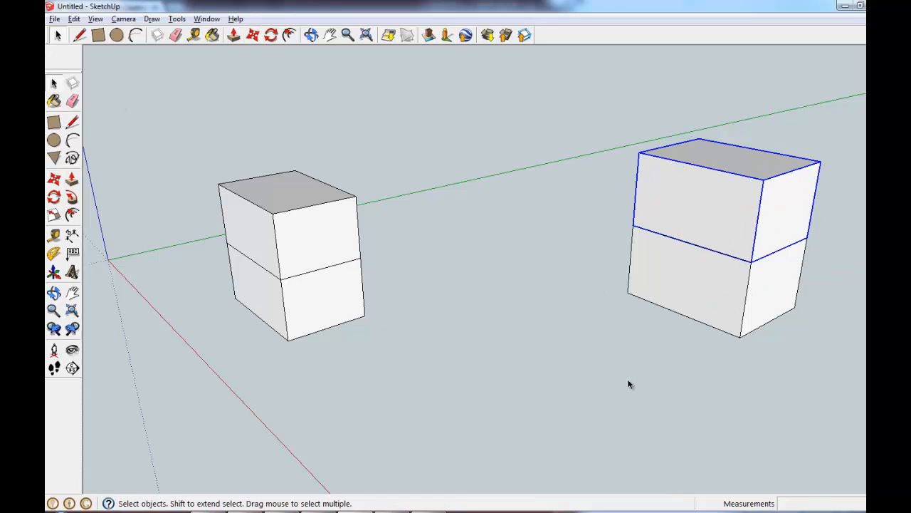
{"action": "left_click", "coordinate": [632, 384]}
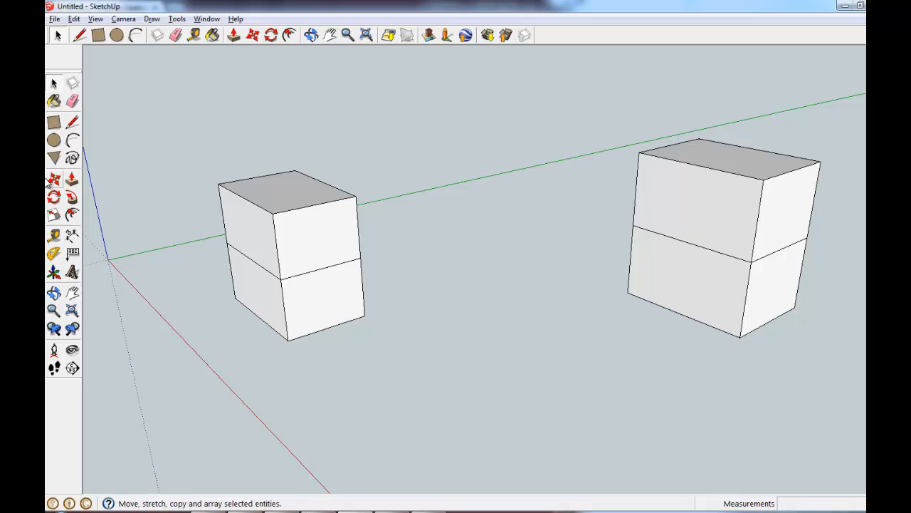
Move the upper component about 8 3/4 inches off the lower one, and try moving the ungrouped stack's upper side face.
{"action": "left_click", "coordinate": [54, 179]}
{"action": "left_click", "coordinate": [708, 220]}
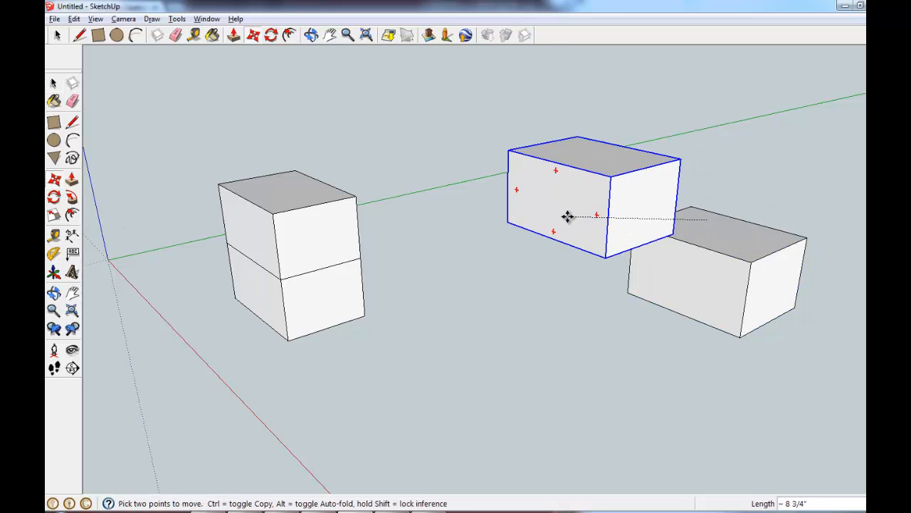
{"action": "left_click", "coordinate": [259, 246]}
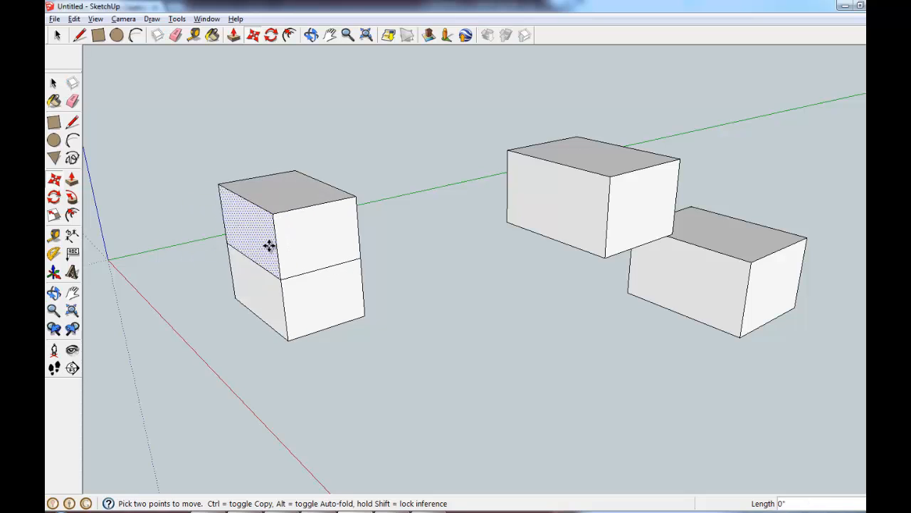
{"action": "left_click", "coordinate": [240, 253]}
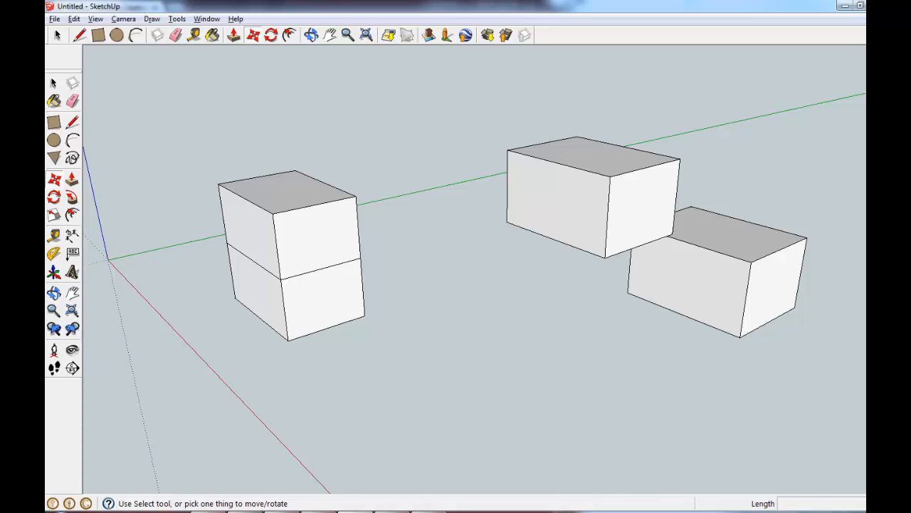
Move the upper component by its lower front corner back onto the lower component's matching top corner.
{"action": "left_click", "coordinate": [598, 260]}
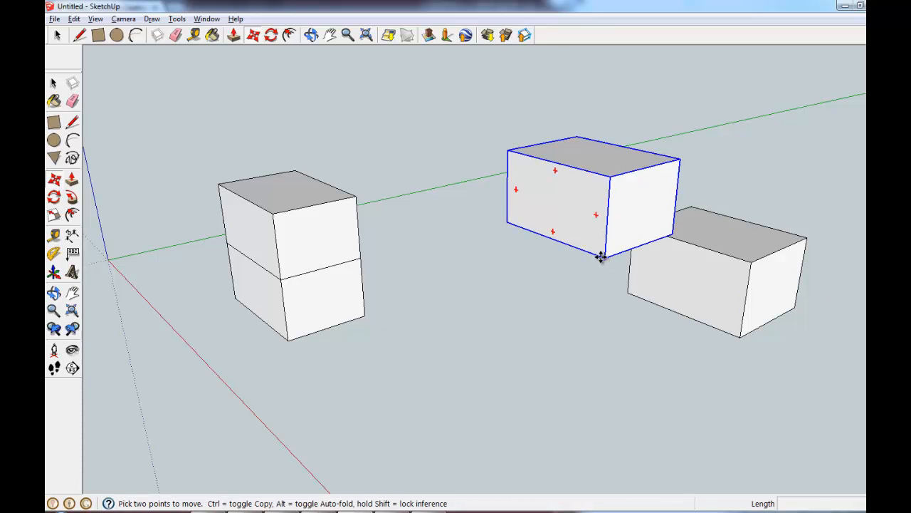
{"action": "left_click", "coordinate": [751, 263]}
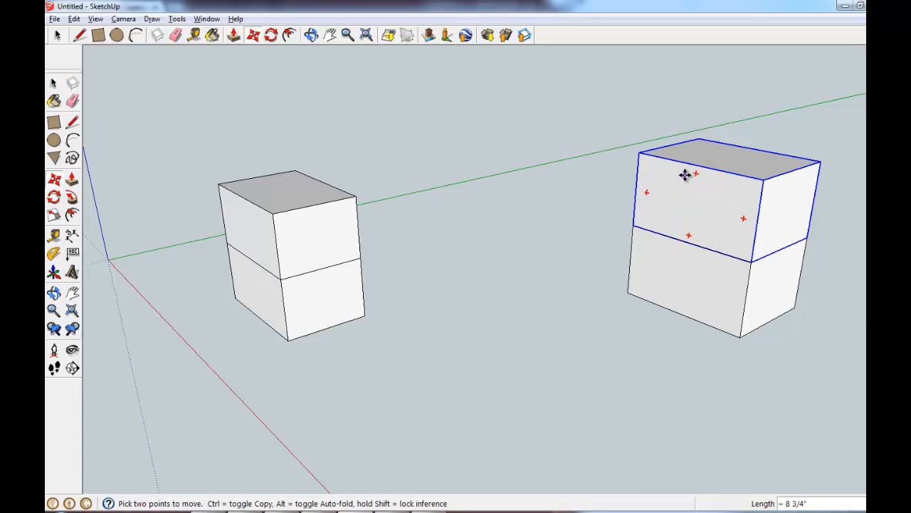
Try rotating the upper component about the centre of its long side face, and bring it back square onto the lower component.
{"action": "mouse_move", "coordinate": [695, 173]}
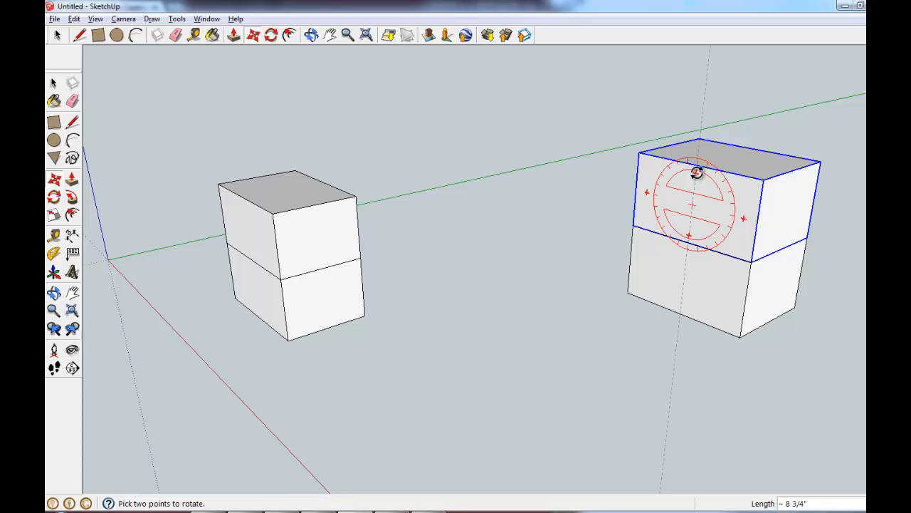
{"action": "left_click_drag", "start_coordinate": [698, 173], "coordinate": [705, 62]}
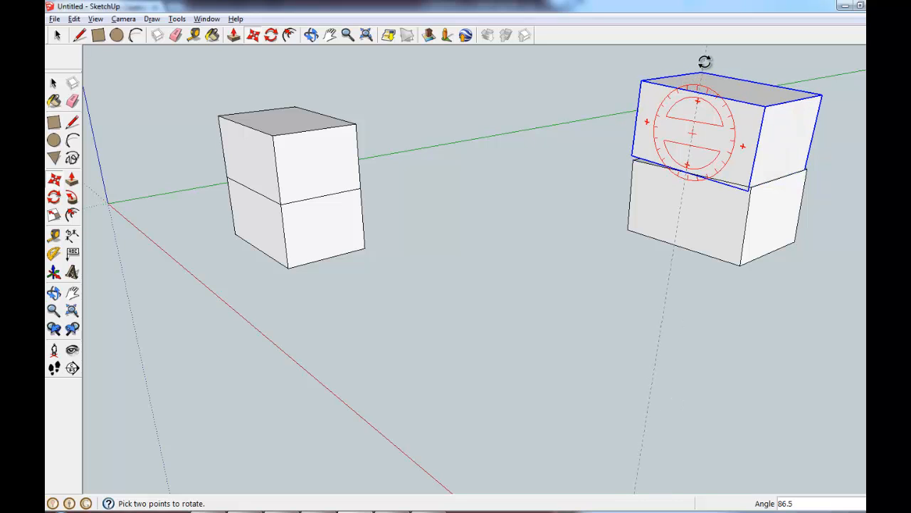
{"action": "left_click_drag", "start_coordinate": [705, 61], "coordinate": [278, 381]}
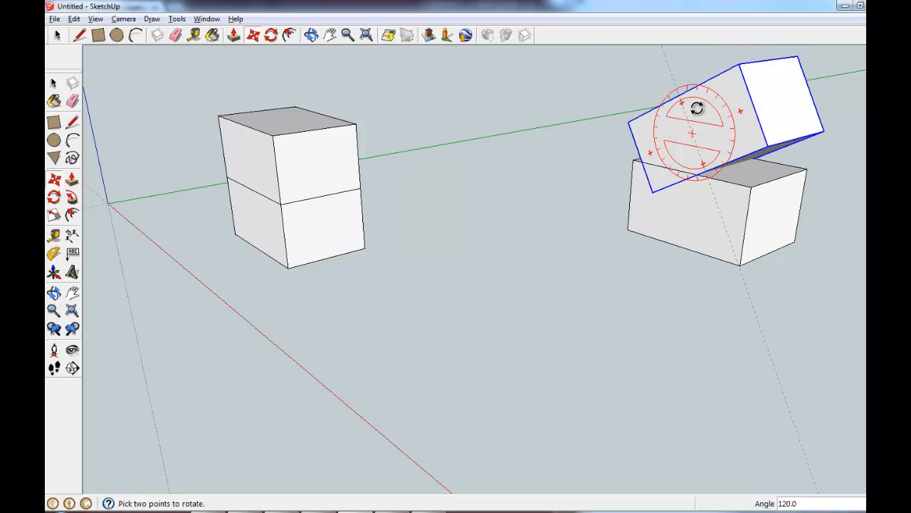
{"action": "left_click", "coordinate": [693, 109]}
{"action": "key", "text": "m"}
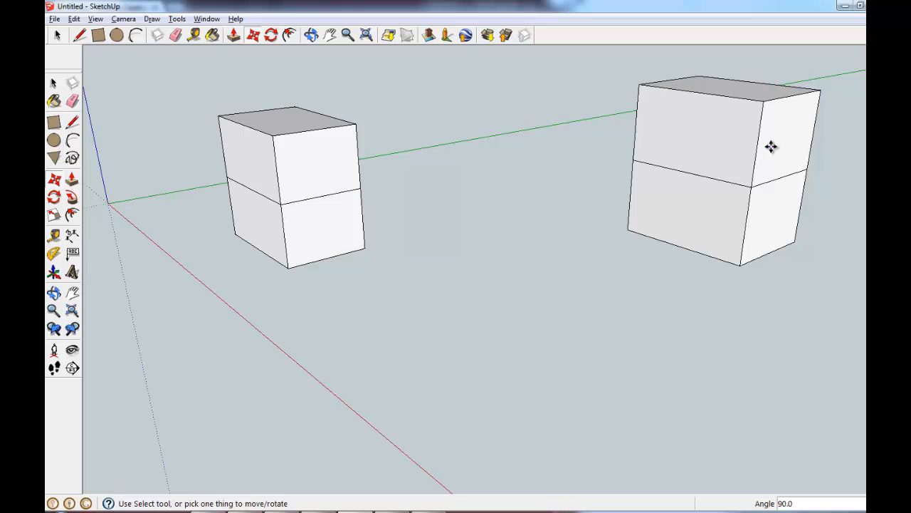
Move the upper component off the stack, about 30 inches toward the front.
{"action": "left_click", "coordinate": [695, 125]}
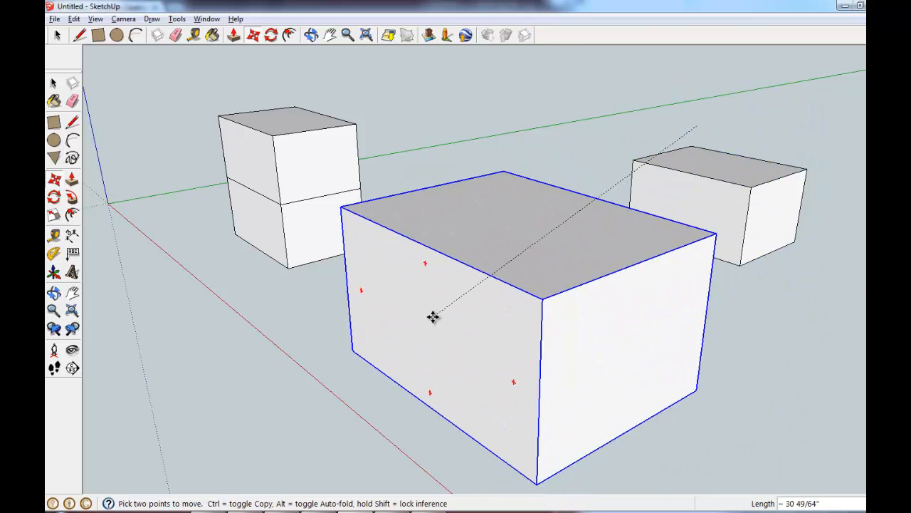
{"action": "left_click", "coordinate": [450, 307]}
Draw a circle of about 1 3/8 inch radius on top of the front component and pull it up about 2 15/16 inches.
{"action": "middle_click_drag", "start_coordinate": [671, 370], "coordinate": [605, 331]}
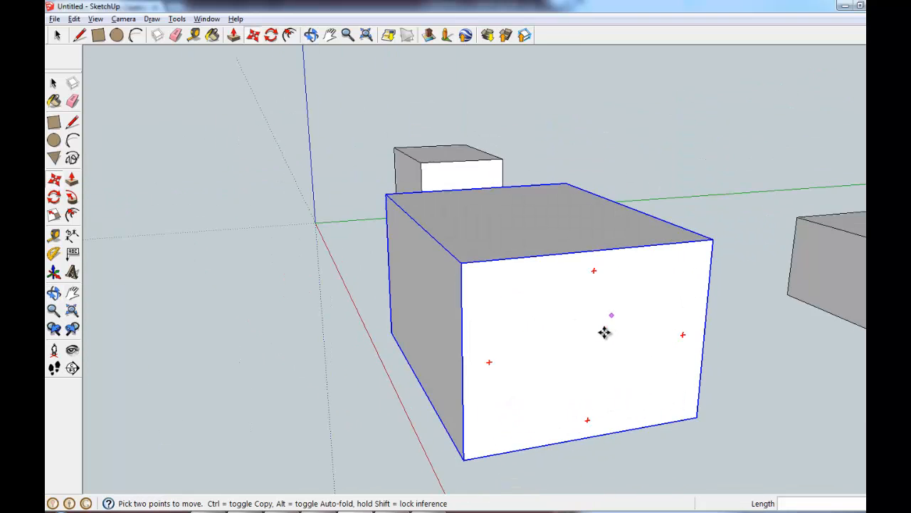
{"action": "scroll", "coordinate": [845, 305], "scroll_direction": "down", "scroll_amount": 5}
{"action": "middle_click_drag", "start_coordinate": [845, 306], "coordinate": [820, 311]}
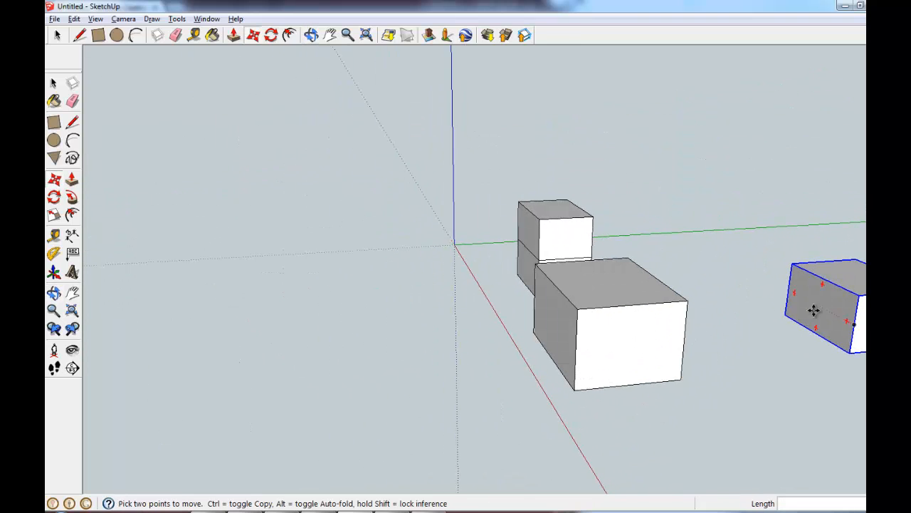
{"action": "left_click", "coordinate": [54, 140]}
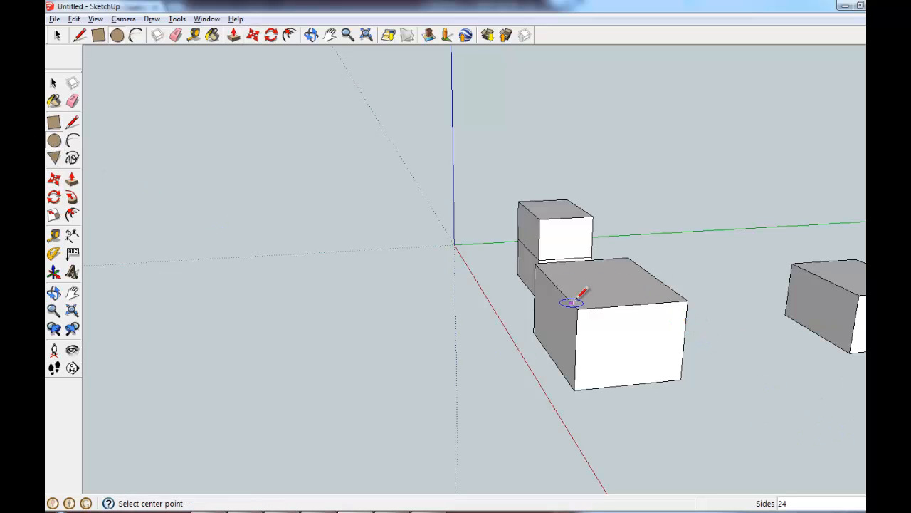
{"action": "left_click", "coordinate": [596, 281]}
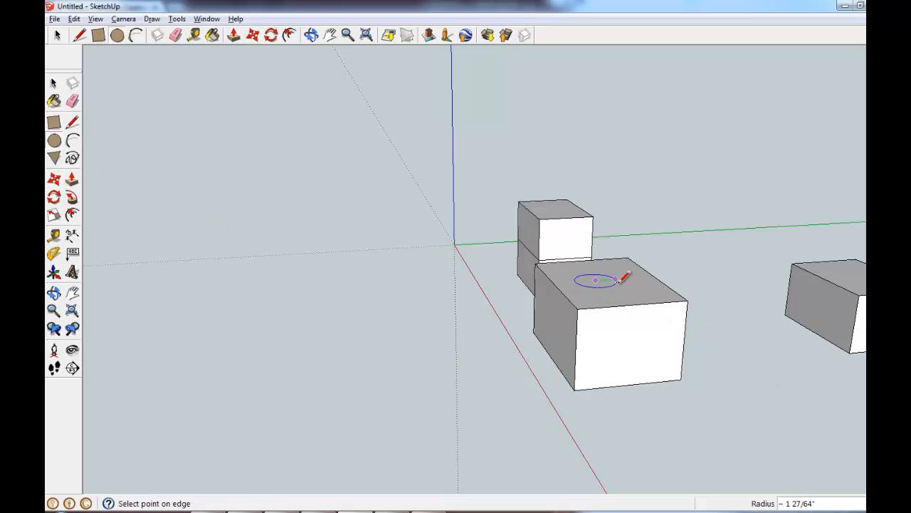
{"action": "left_click", "coordinate": [617, 279]}
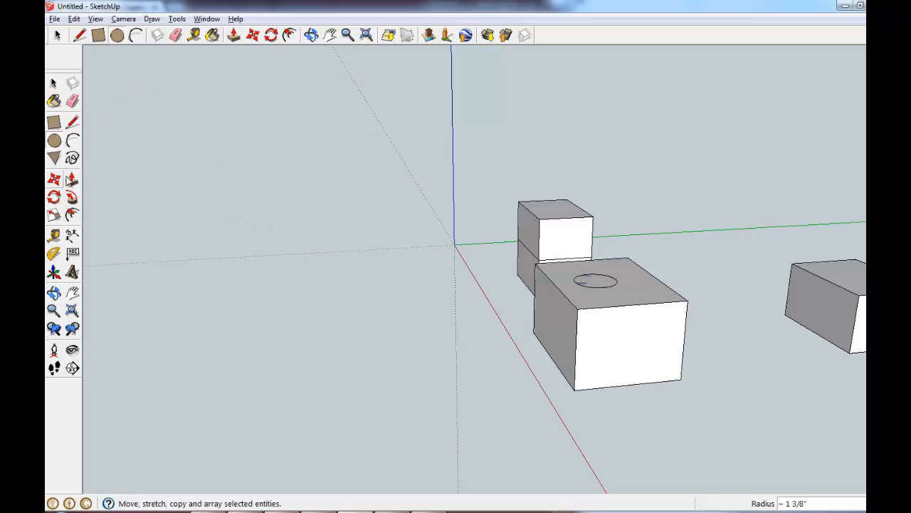
{"action": "left_click", "coordinate": [72, 178]}
{"action": "left_click", "coordinate": [588, 282]}
{"action": "left_click", "coordinate": [597, 233]}
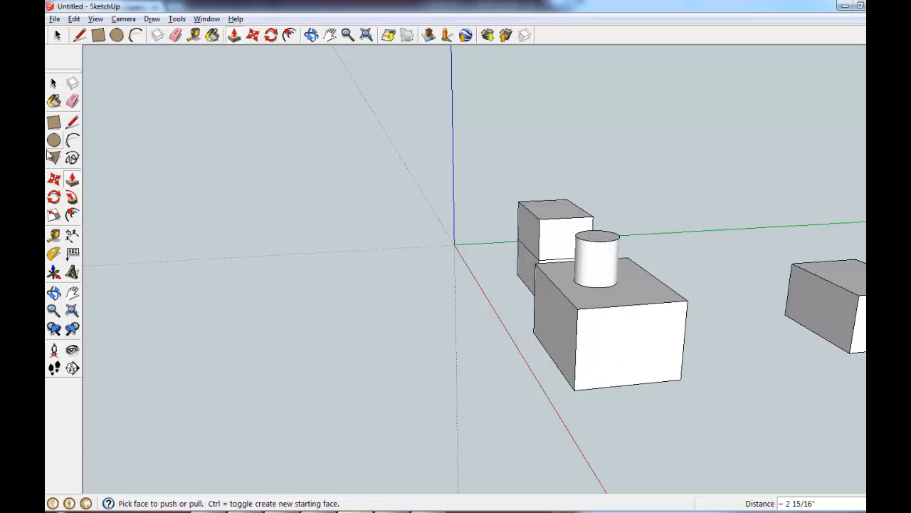
Move the front box component about 10 17/32 inches out from under the loose cylinder.
{"action": "left_click", "coordinate": [53, 179]}
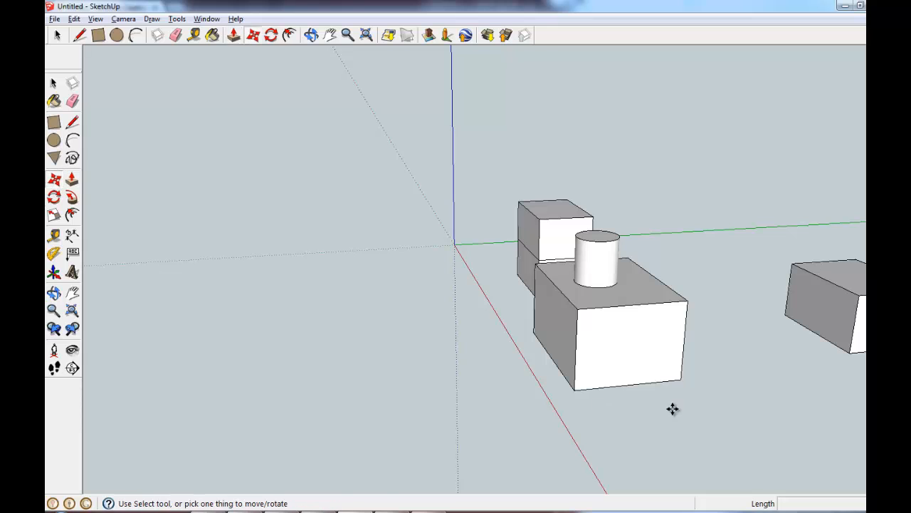
{"action": "left_click", "coordinate": [655, 364]}
{"action": "left_click", "coordinate": [791, 428]}
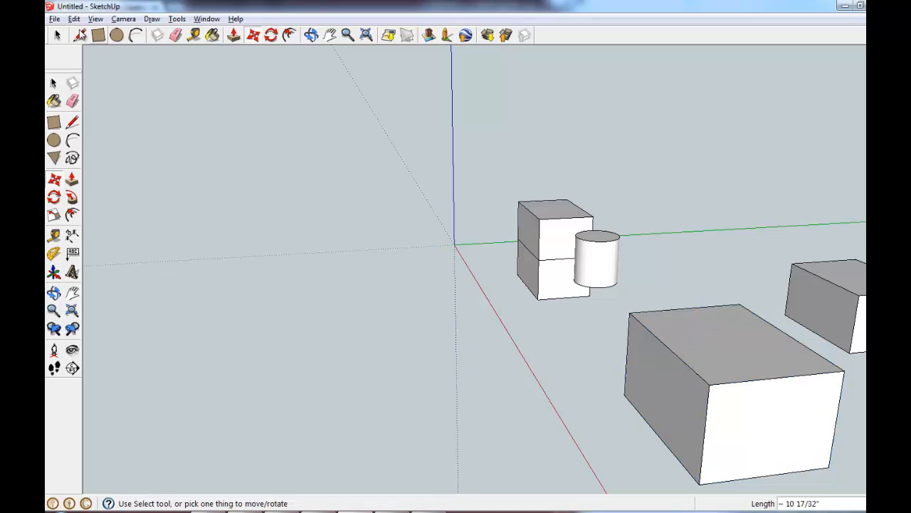
Inside the moved box component, draw a circle of about 1 47/64 inch radius on the top face and pull it up about 3 5/64 inches.
{"action": "left_click", "coordinate": [53, 83]}
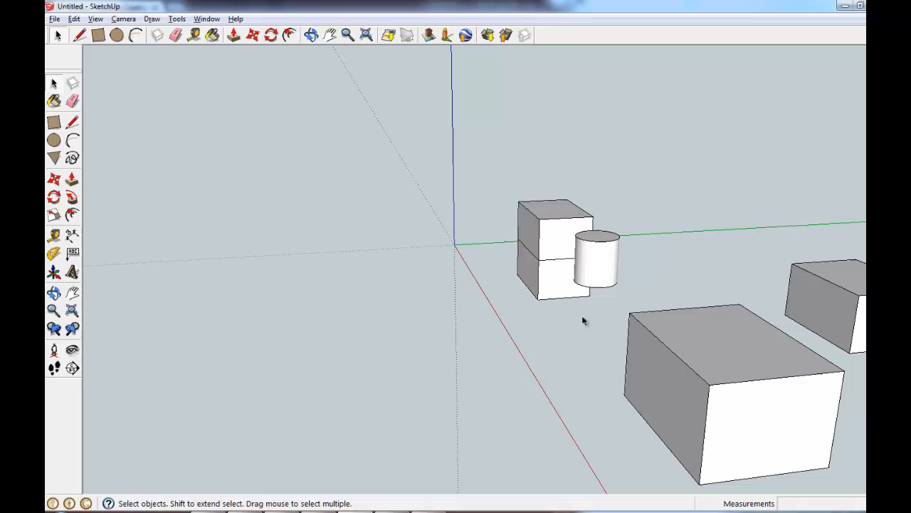
{"action": "double_click", "coordinate": [736, 379]}
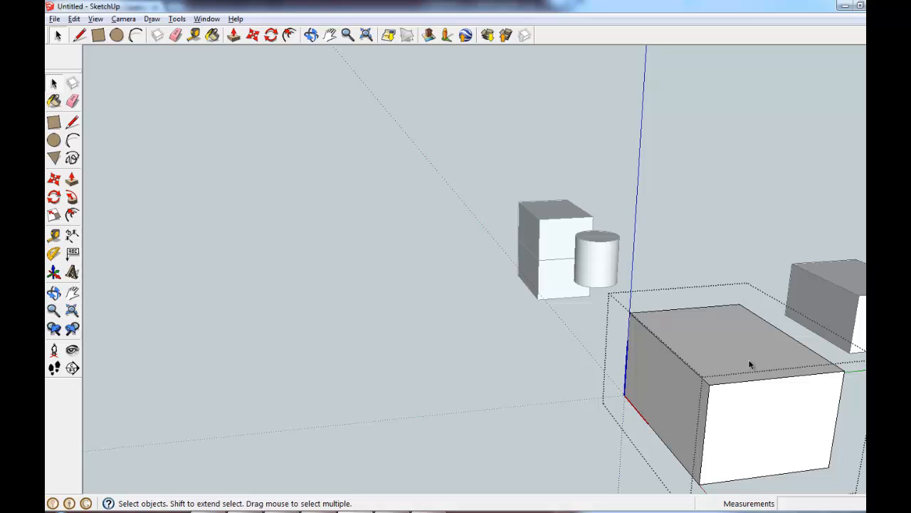
{"action": "left_click", "coordinate": [54, 141]}
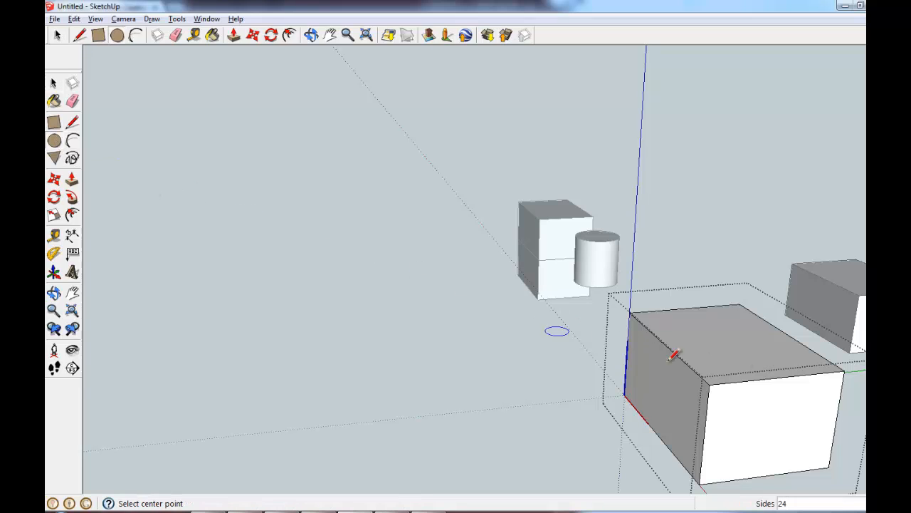
{"action": "left_click", "coordinate": [719, 338]}
{"action": "left_click", "coordinate": [752, 342]}
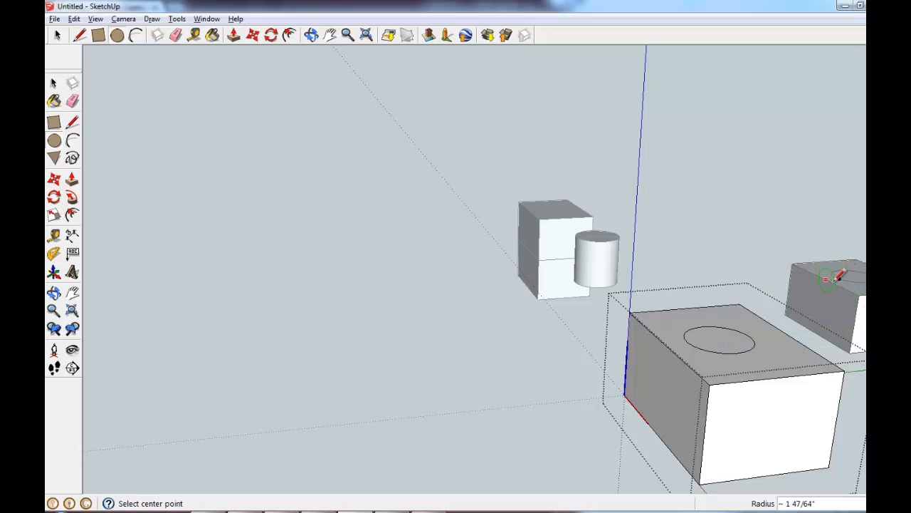
{"action": "left_click", "coordinate": [72, 179]}
{"action": "left_click_drag", "start_coordinate": [704, 333], "coordinate": [704, 279]}
Paint the end face of the open box component with the red Color_A01 material.
{"action": "middle_click_drag", "start_coordinate": [803, 349], "coordinate": [580, 319]}
{"action": "scroll", "coordinate": [775, 367], "scroll_direction": "down", "scroll_amount": 3}
{"action": "scroll", "coordinate": [783, 360], "scroll_direction": "down", "scroll_amount": 3}
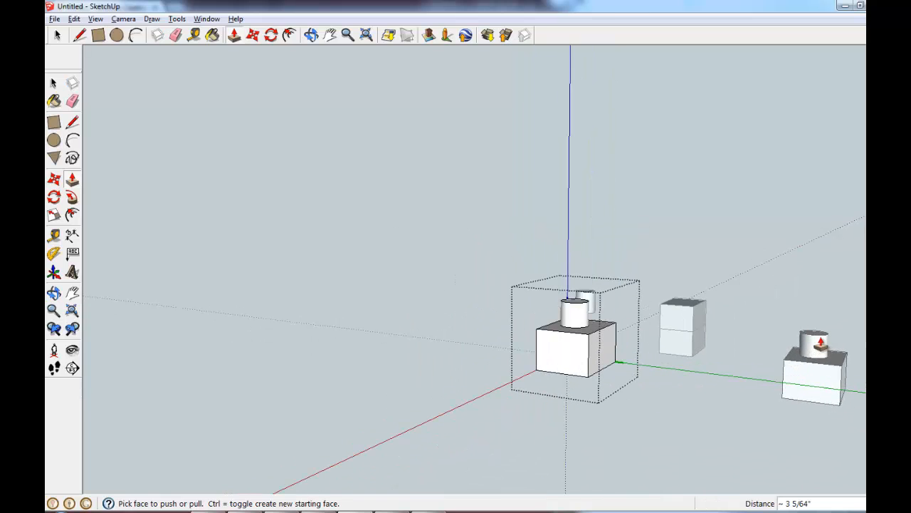
{"action": "mouse_move", "coordinate": [503, 351]}
{"action": "middle_mouse_down"}
{"action": "mouse_move", "coordinate": [747, 358]}
{"action": "mouse_move", "coordinate": [759, 370]}
{"action": "middle_mouse_up"}
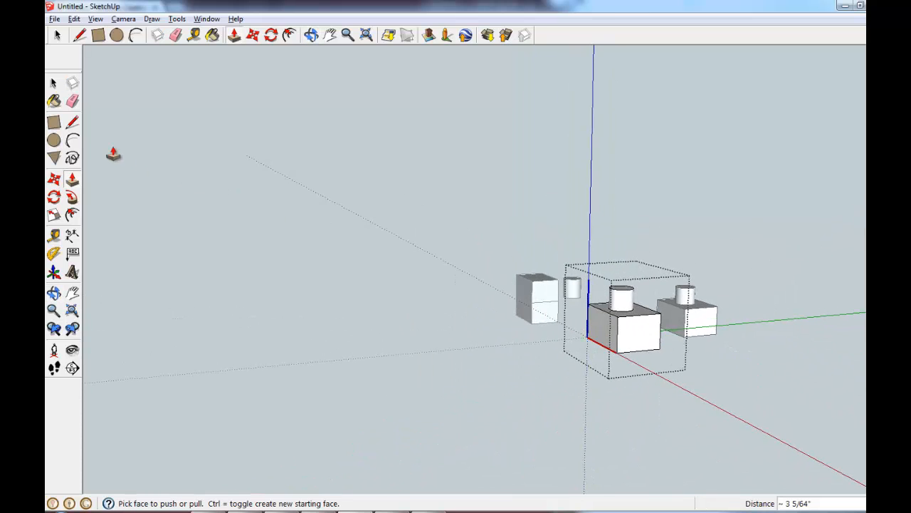
{"action": "left_click", "coordinate": [54, 102]}
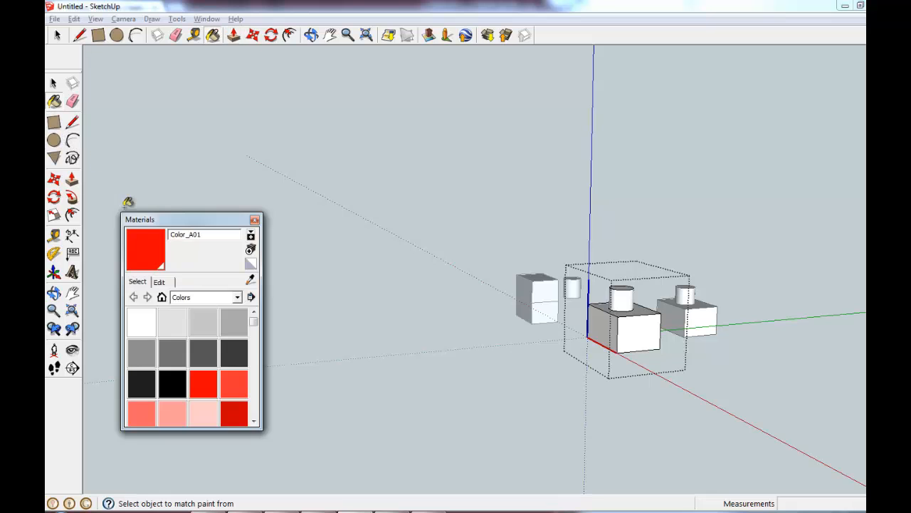
{"action": "left_click", "coordinate": [637, 331]}
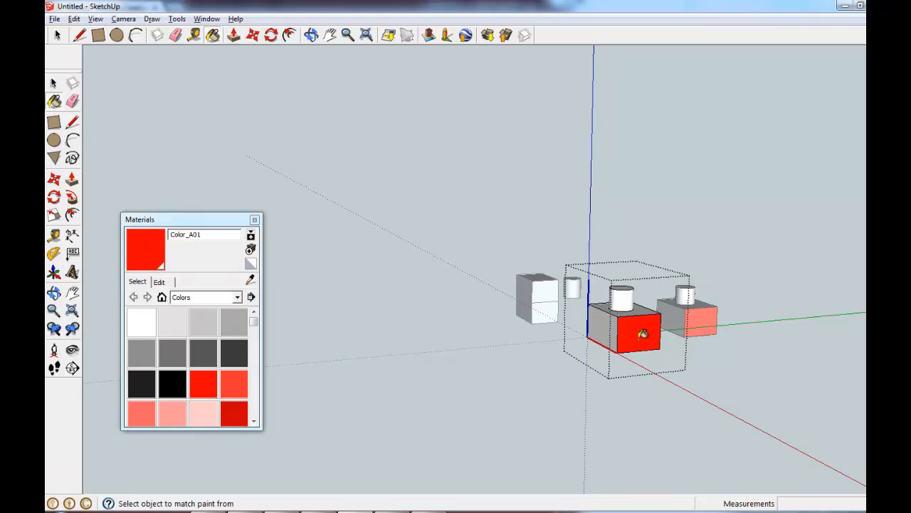
Finish editing the box component and return to the whole model.
{"action": "middle_click_drag", "start_coordinate": [673, 324], "coordinate": [692, 425]}
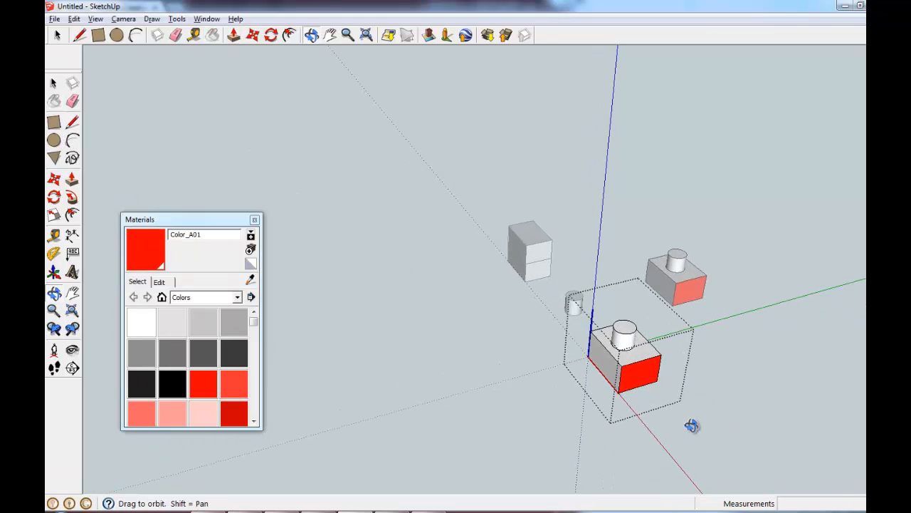
{"action": "scroll", "coordinate": [704, 310], "scroll_direction": "up", "scroll_amount": 2}
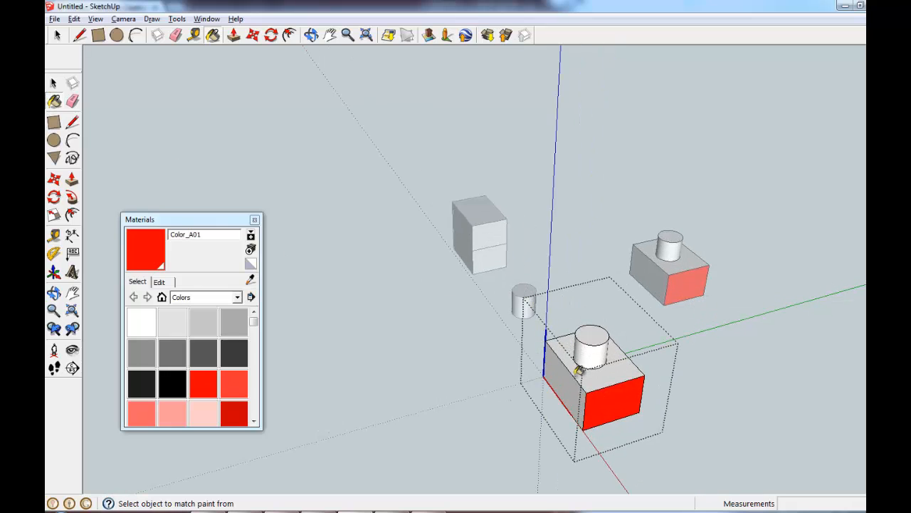
{"action": "left_click", "coordinate": [58, 35]}
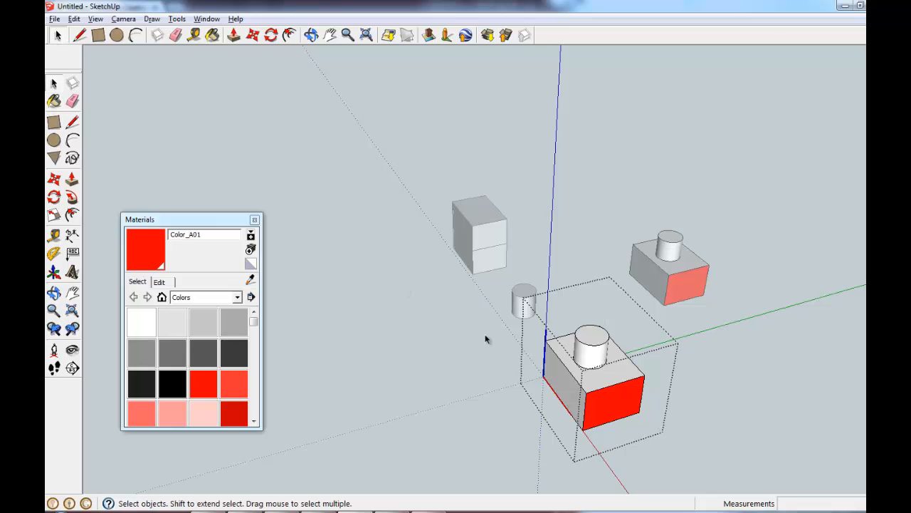
{"action": "left_click", "coordinate": [447, 351]}
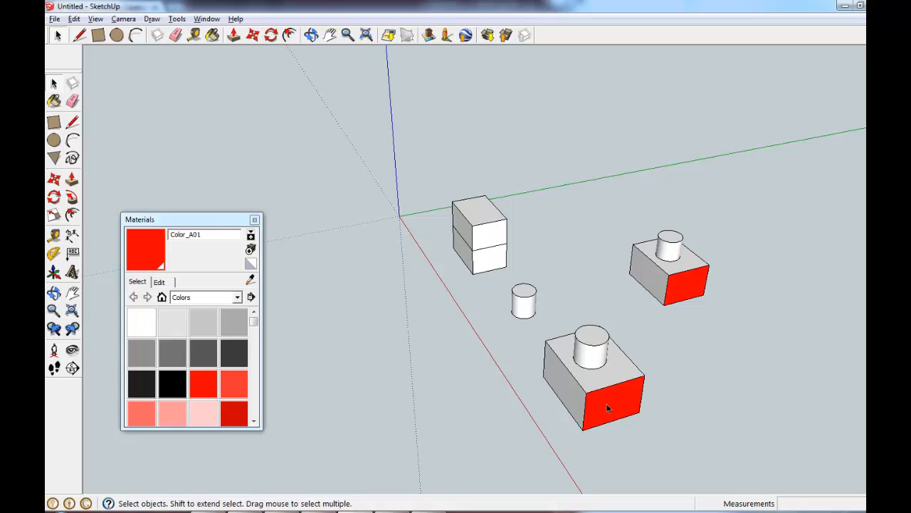
Reopen the front box component for editing and leave it again without a change.
{"action": "double_click", "coordinate": [596, 364]}
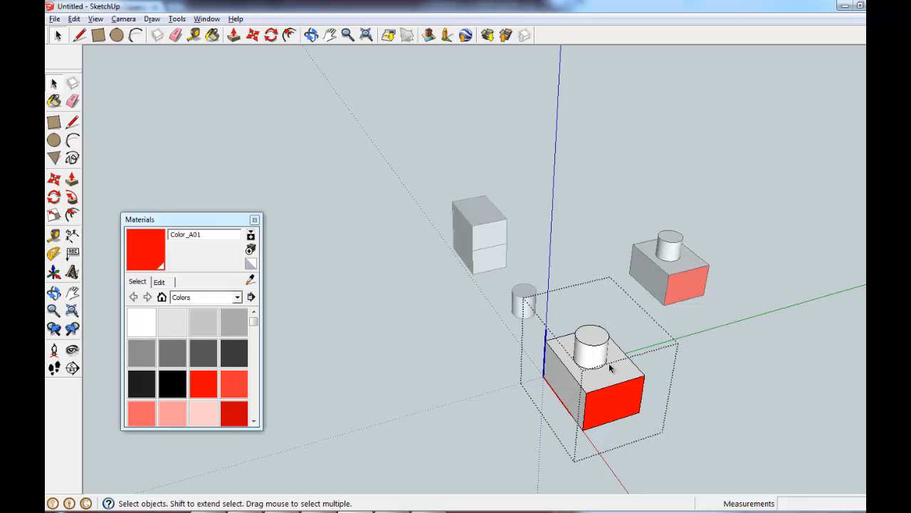
{"action": "left_click", "coordinate": [450, 379]}
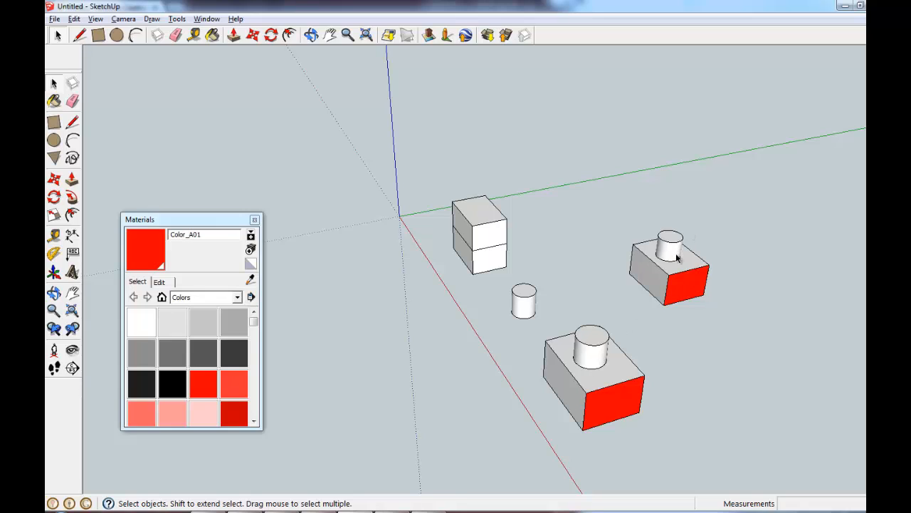
Explode the front box component into loose geometry and clear the selection.
{"action": "right_click", "coordinate": [597, 370]}
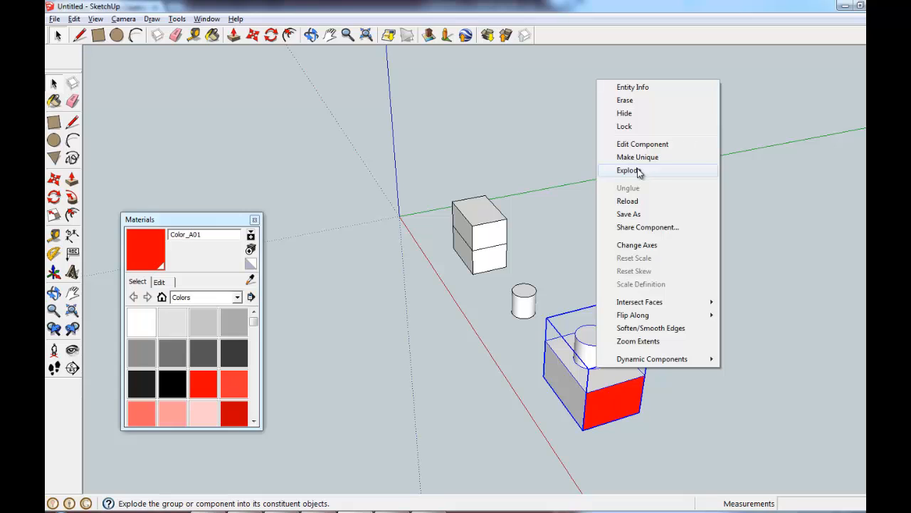
{"action": "left_click", "coordinate": [627, 170]}
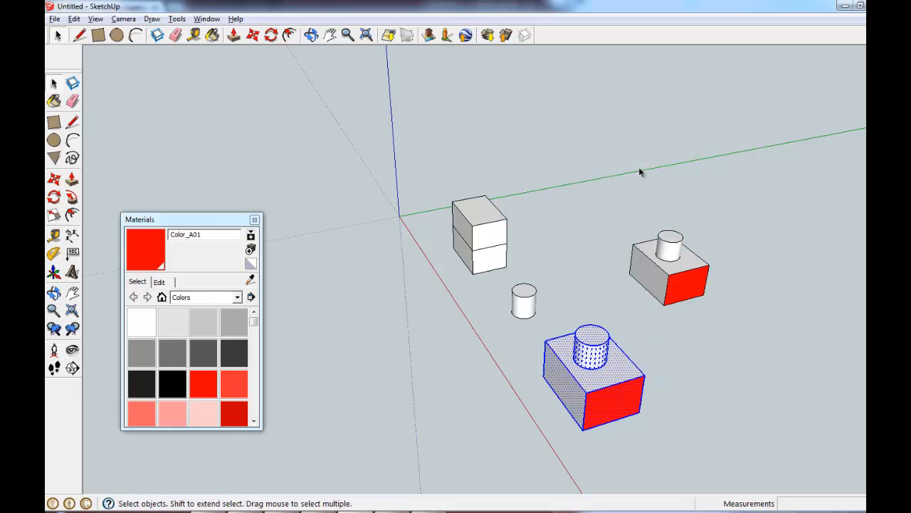
{"action": "left_click", "coordinate": [720, 376]}
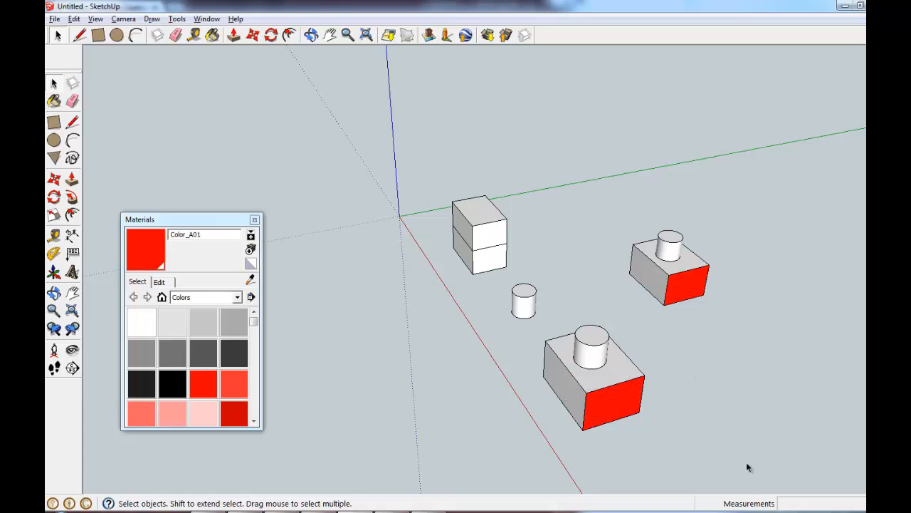
Push the exploded front box's cylinder top down and back up with Push/Pull, and pull the box's long side out about 5/8".
{"action": "left_click", "coordinate": [71, 178]}
{"action": "left_click", "coordinate": [592, 345]}
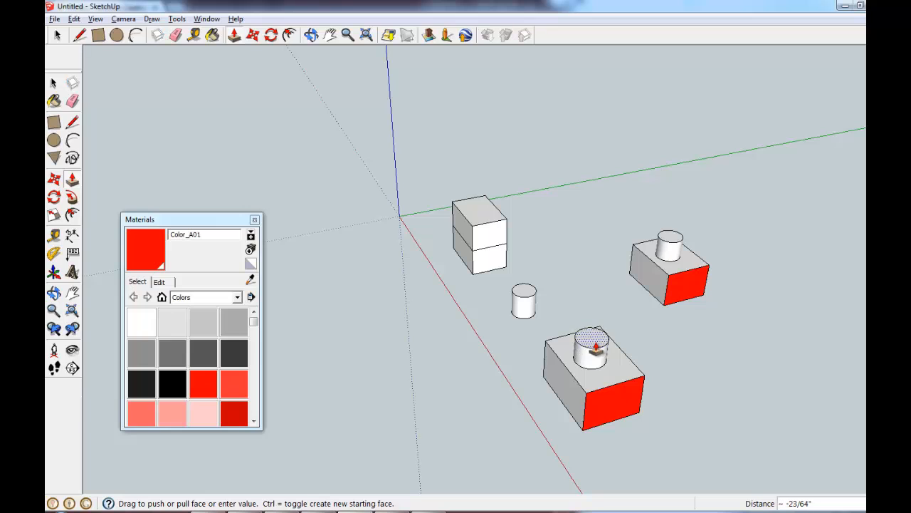
{"action": "left_click", "coordinate": [596, 351]}
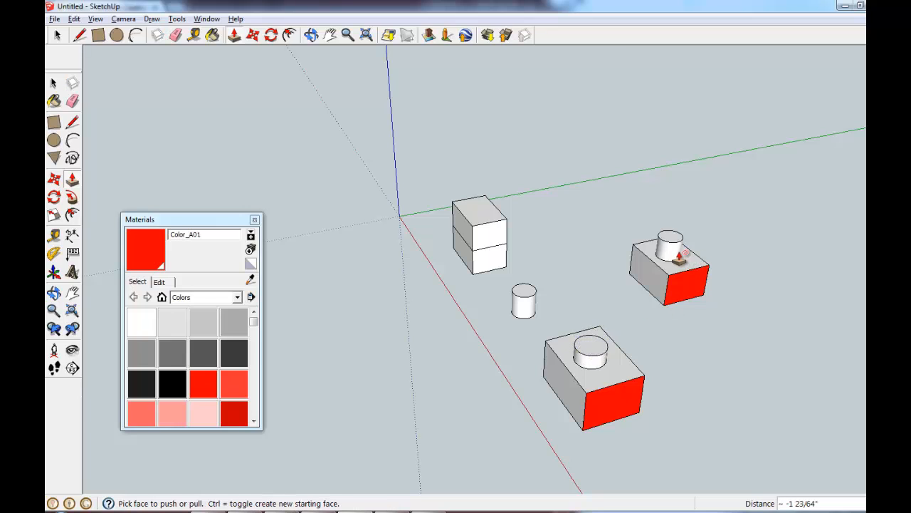
{"action": "left_click", "coordinate": [588, 348]}
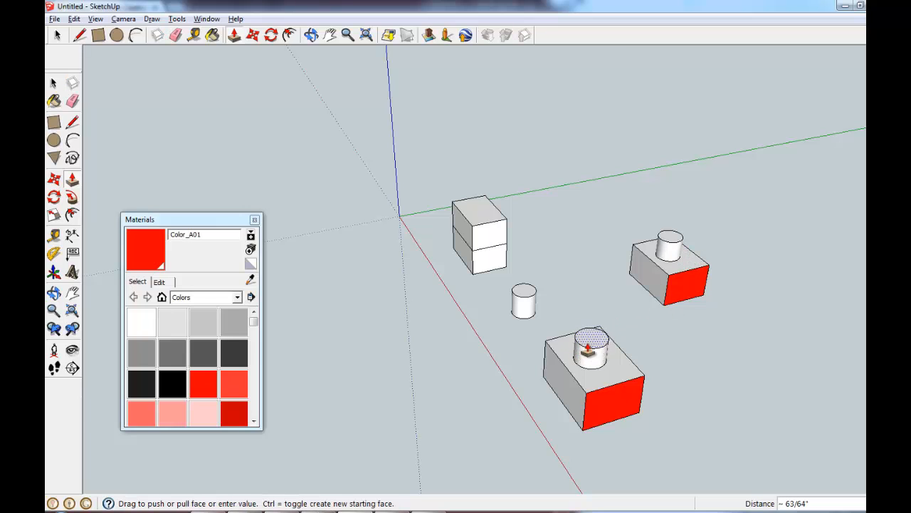
{"action": "left_click", "coordinate": [590, 350]}
{"action": "left_click", "coordinate": [560, 392]}
{"action": "left_click", "coordinate": [549, 381]}
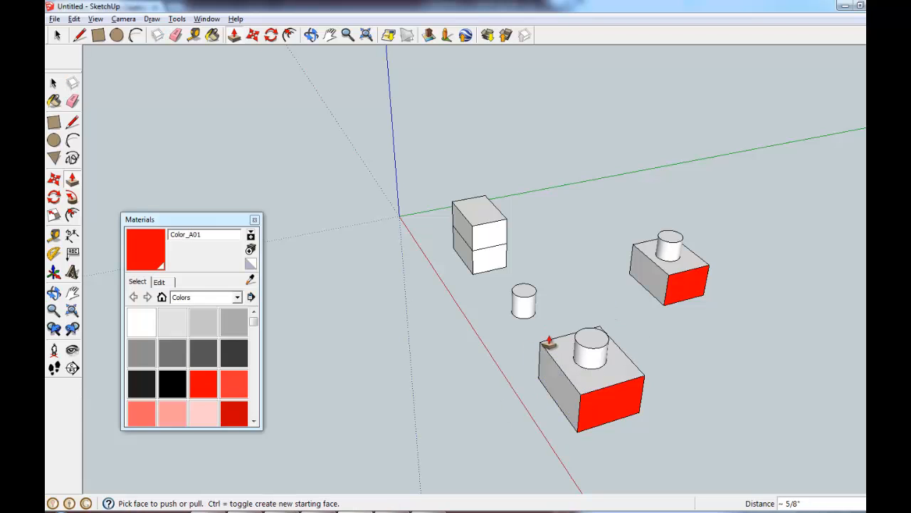
Draw a 2" by 2" rectangle on the ground in an empty area away from the existing boxes.
{"action": "middle_click_drag", "start_coordinate": [700, 356], "coordinate": [619, 371]}
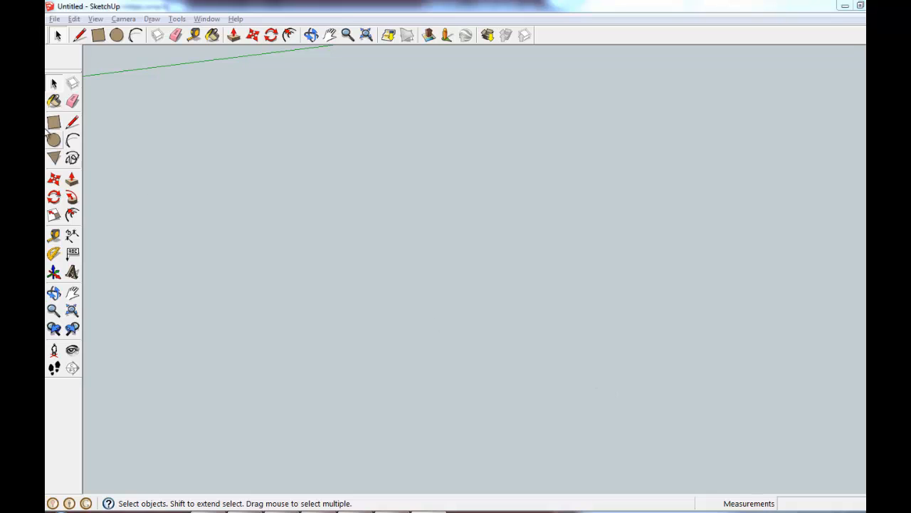
{"action": "left_click", "coordinate": [53, 122]}
{"action": "left_click", "coordinate": [225, 308]}
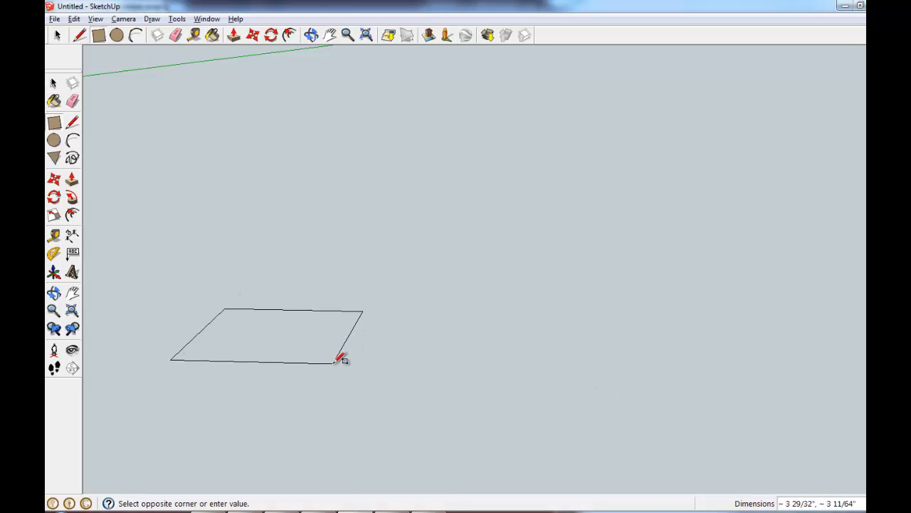
{"action": "type", "text": "2,2"}
{"action": "key", "text": "Return"}
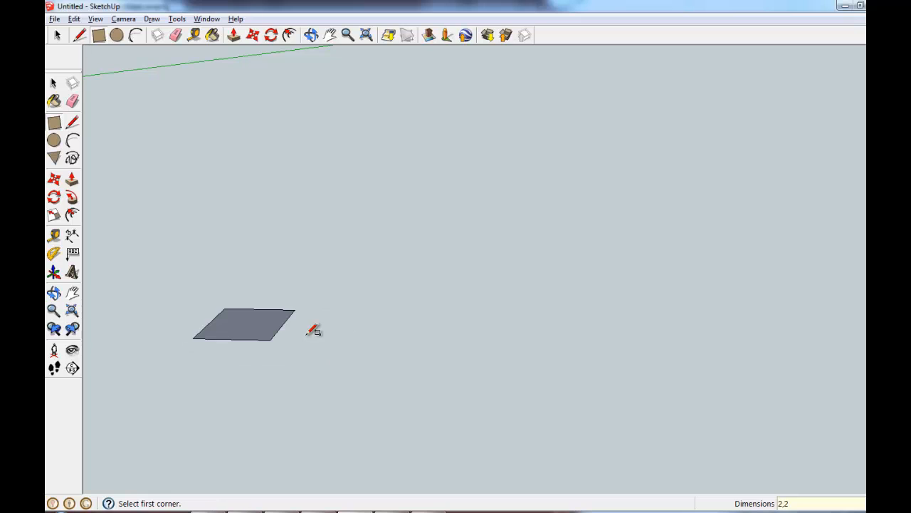
Push/Pull the new square up 2" to form a cube.
{"action": "left_click", "coordinate": [72, 179]}
{"action": "left_click", "coordinate": [238, 324]}
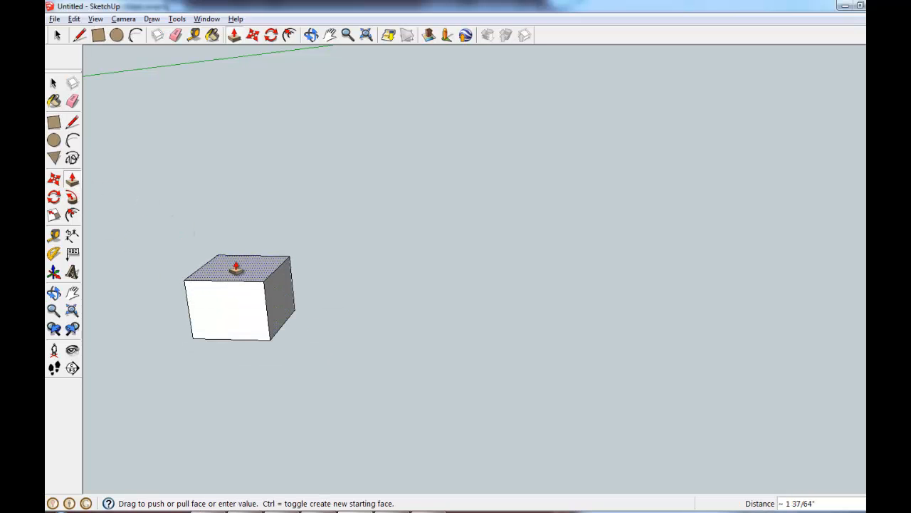
{"action": "type", "text": "2"}
{"action": "key", "text": "Return"}
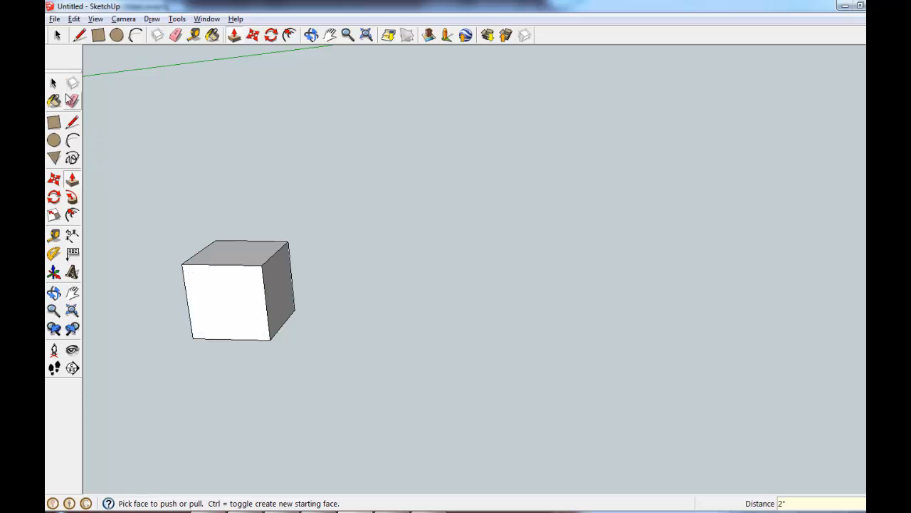
Make the whole cube a component named box, replacing the existing definition of that name.
{"action": "left_click", "coordinate": [54, 82]}
{"action": "left_click_drag", "start_coordinate": [140, 207], "coordinate": [390, 407]}
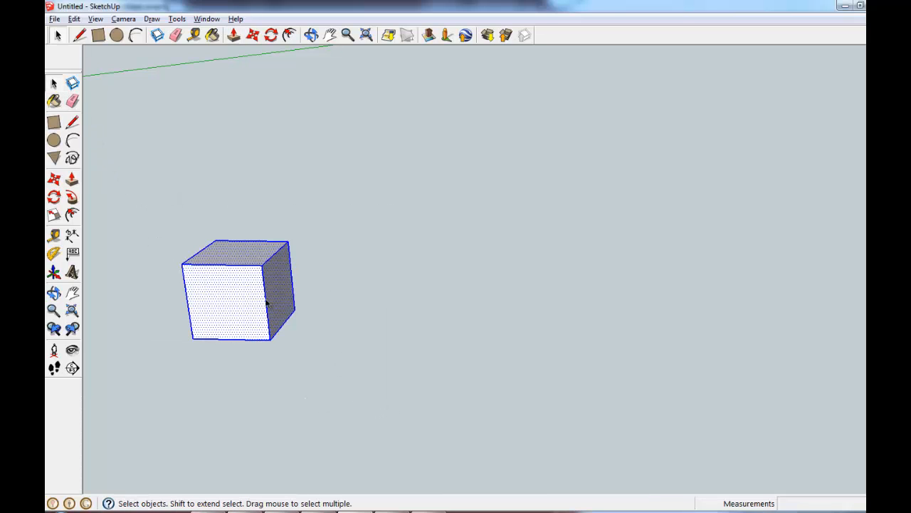
{"action": "right_click", "coordinate": [225, 288]}
{"action": "left_click", "coordinate": [267, 375]}
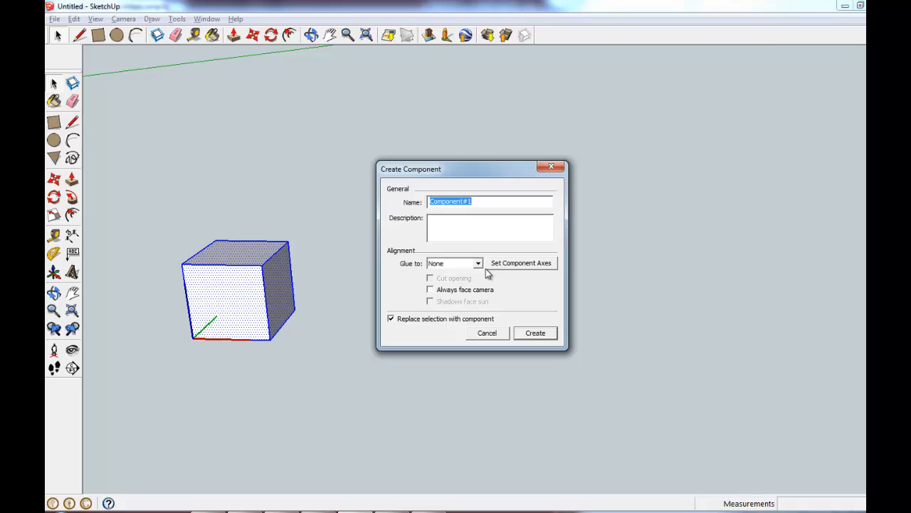
{"action": "type", "text": "box"}
{"action": "key", "text": "Return"}
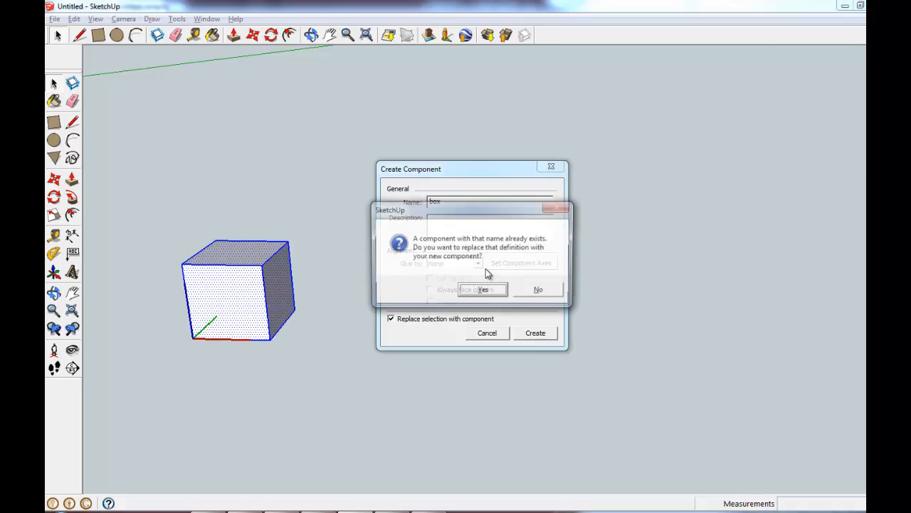
{"action": "key", "text": "Return"}
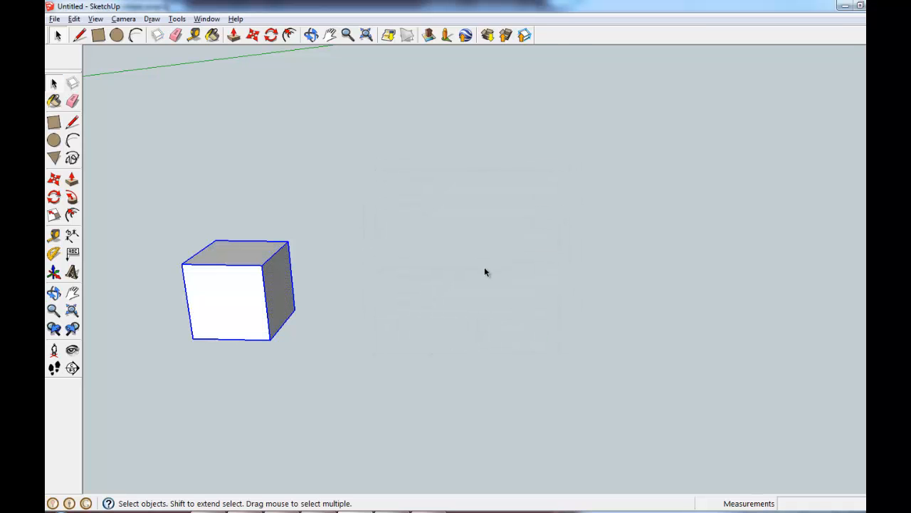
Copy the cube component 6" along the red axis and multiply the copy with x10 into a row.
{"action": "left_click", "coordinate": [71, 180]}
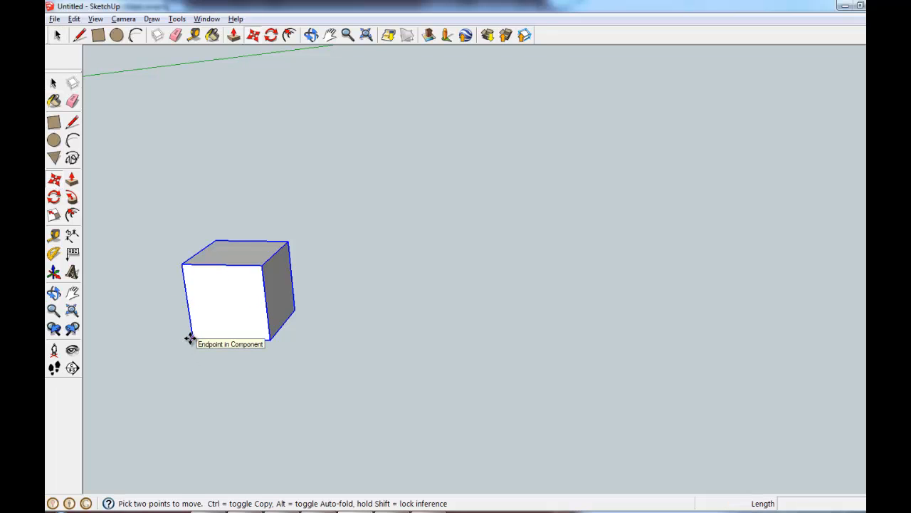
{"action": "left_click", "coordinate": [189, 339]}
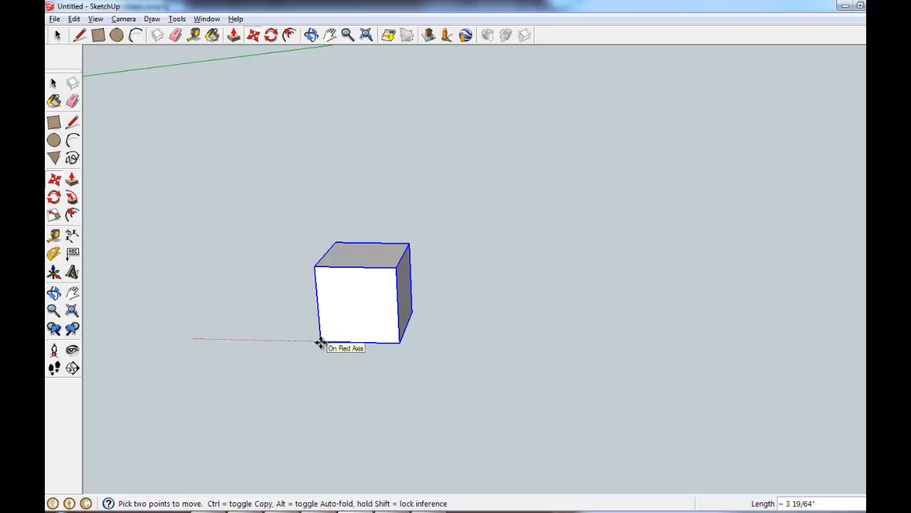
{"action": "key", "text": "ctrl"}
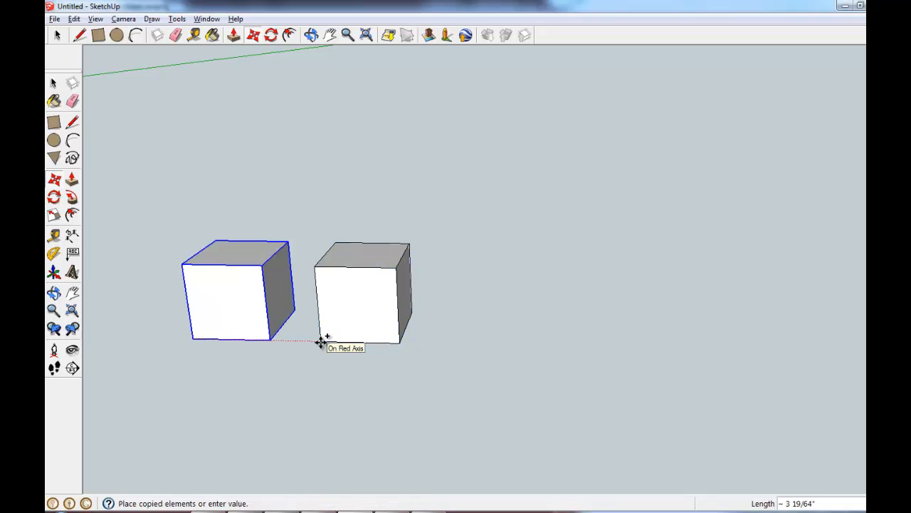
{"action": "type", "text": "6"}
{"action": "key", "text": "Return"}
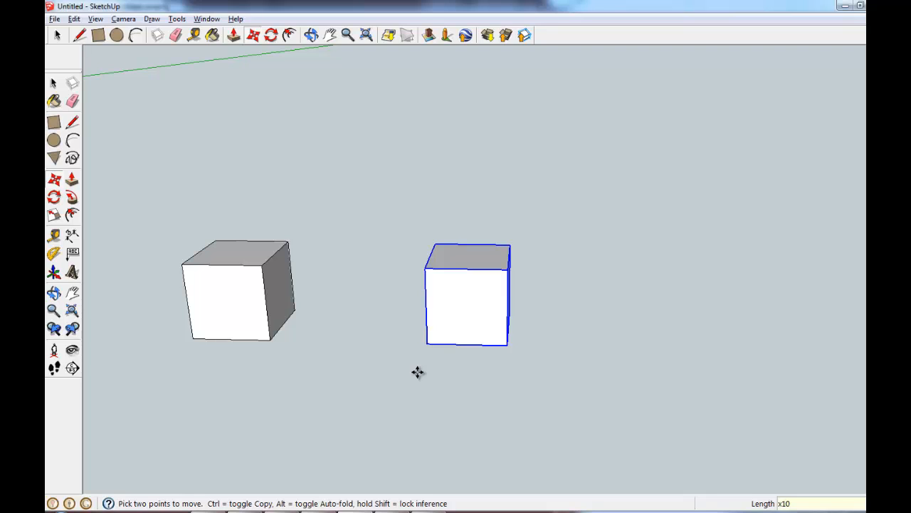
{"action": "key", "text": "Return"}
Open the fourth cube component in the row for editing.
{"action": "scroll", "coordinate": [604, 285], "scroll_direction": "down", "scroll_amount": 8}
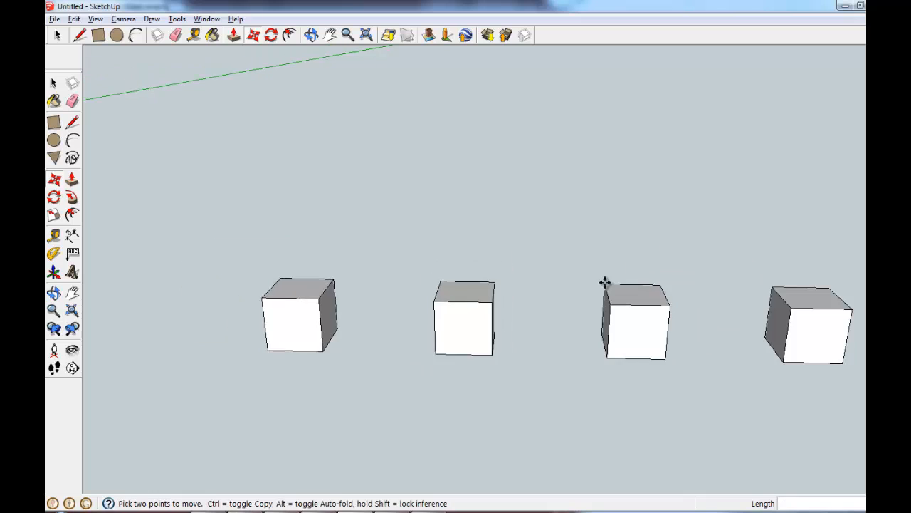
{"action": "middle_click", "coordinate": [834, 329]}
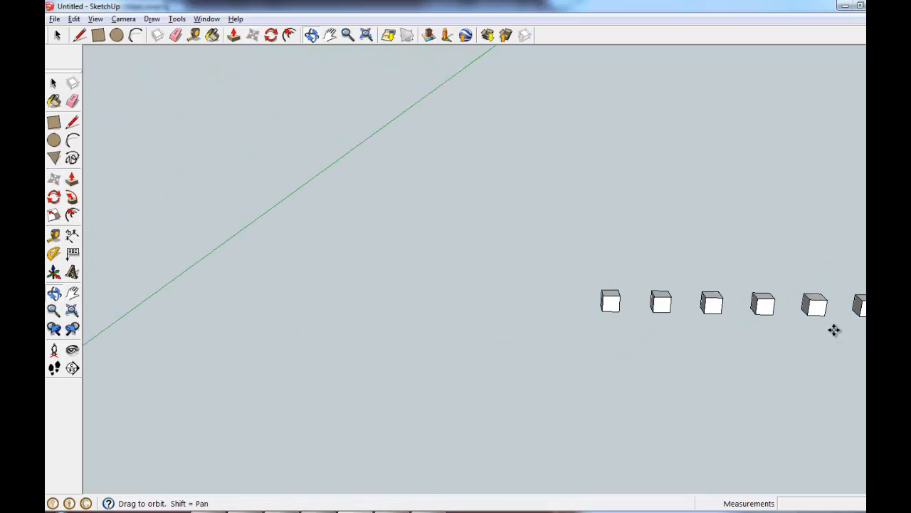
{"action": "middle_click", "coordinate": [834, 329]}
{"action": "scroll", "coordinate": [422, 201], "scroll_direction": "up", "scroll_amount": 3}
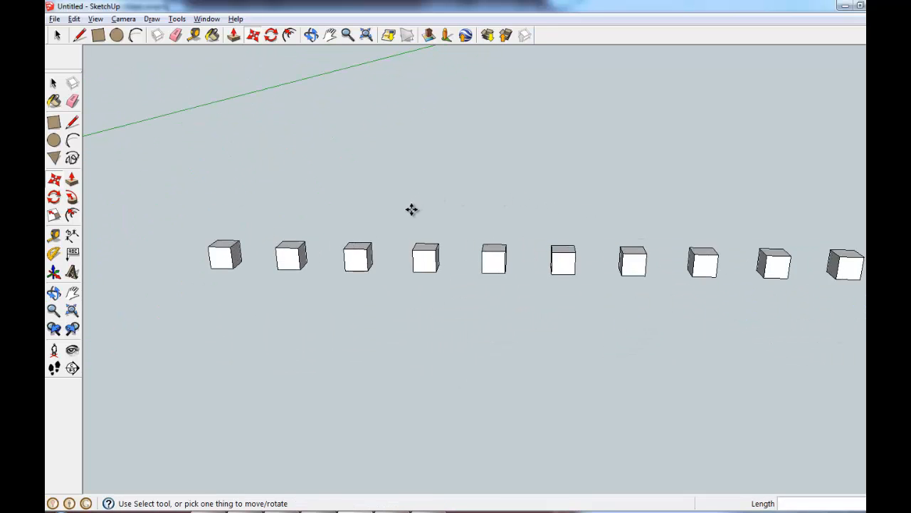
{"action": "left_click", "coordinate": [54, 83]}
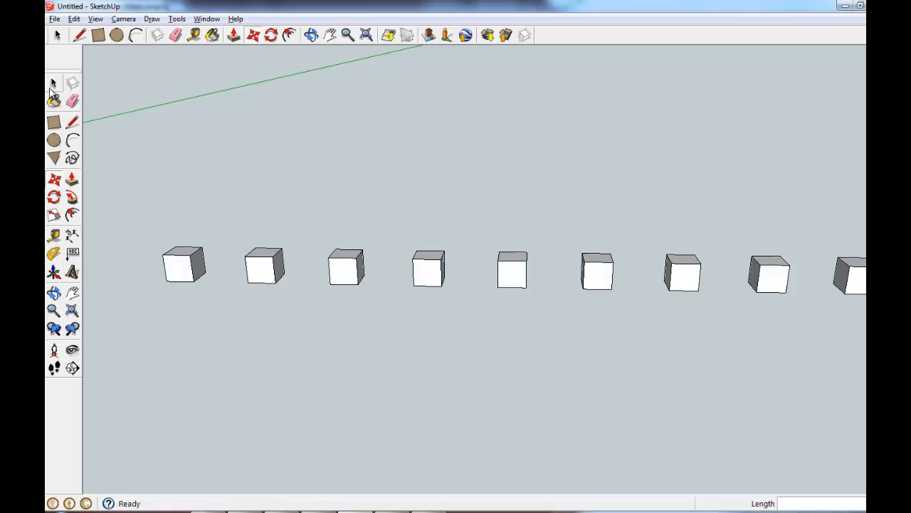
{"action": "double_click", "coordinate": [427, 274]}
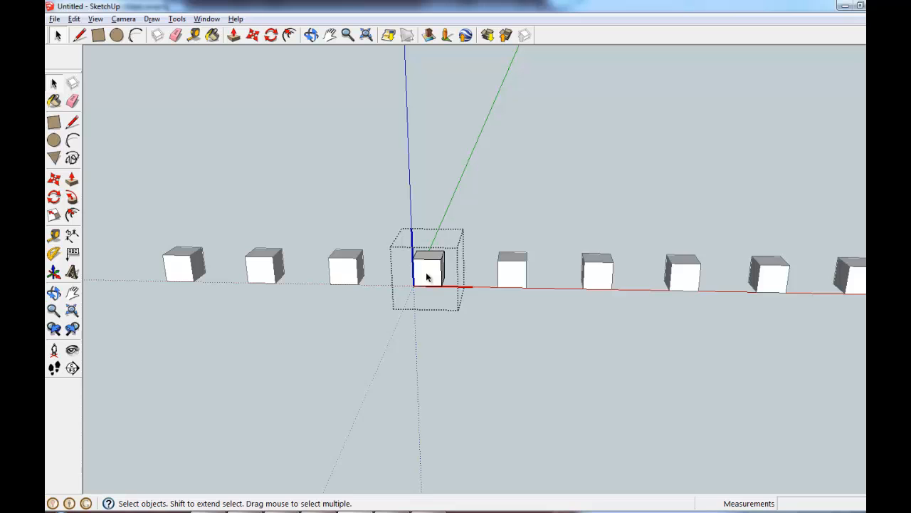
{"action": "scroll", "coordinate": [432, 270], "scroll_direction": "up", "scroll_amount": 4}
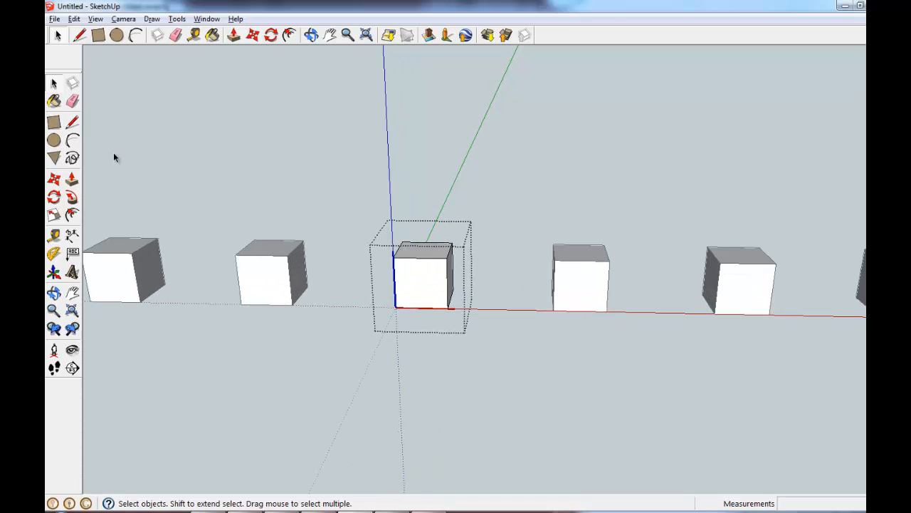
Draw a circle of about 25/64" radius centred on the open cube's top face and pull it up about 5 45/64".
{"action": "left_click", "coordinate": [54, 141]}
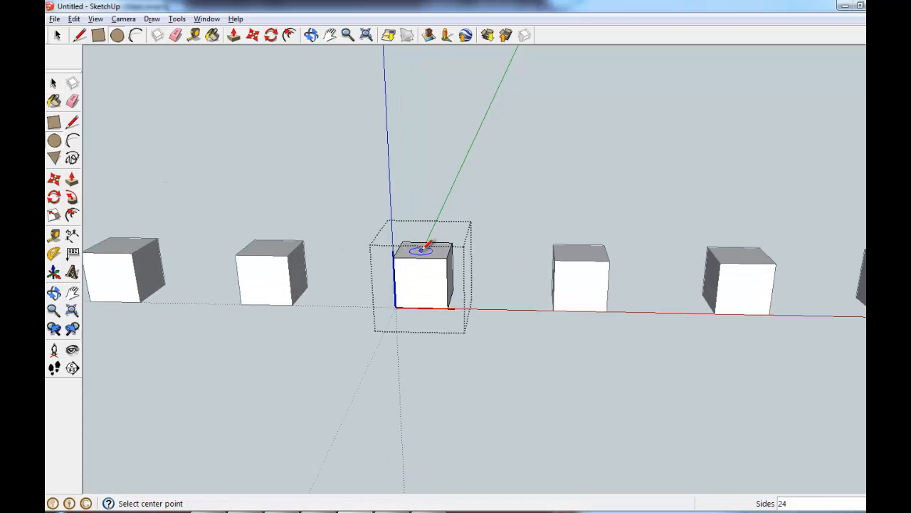
{"action": "left_click", "coordinate": [421, 249]}
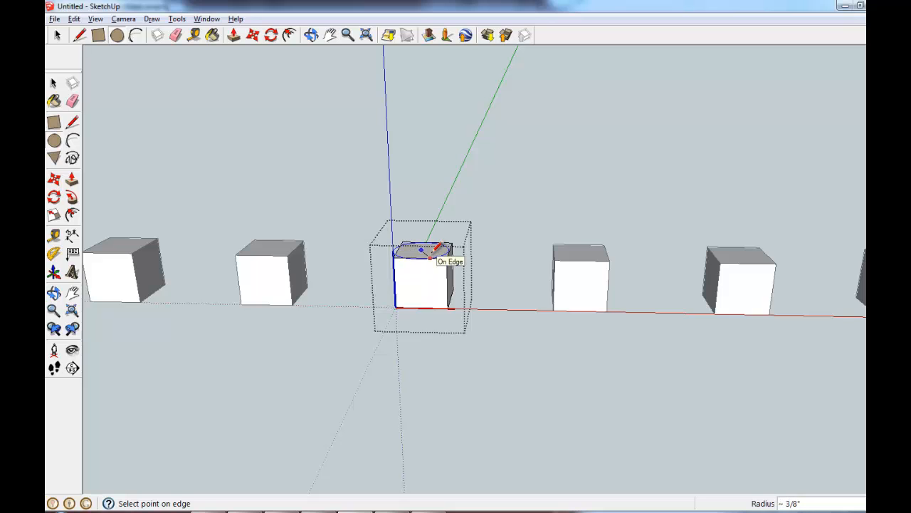
{"action": "left_click", "coordinate": [431, 250]}
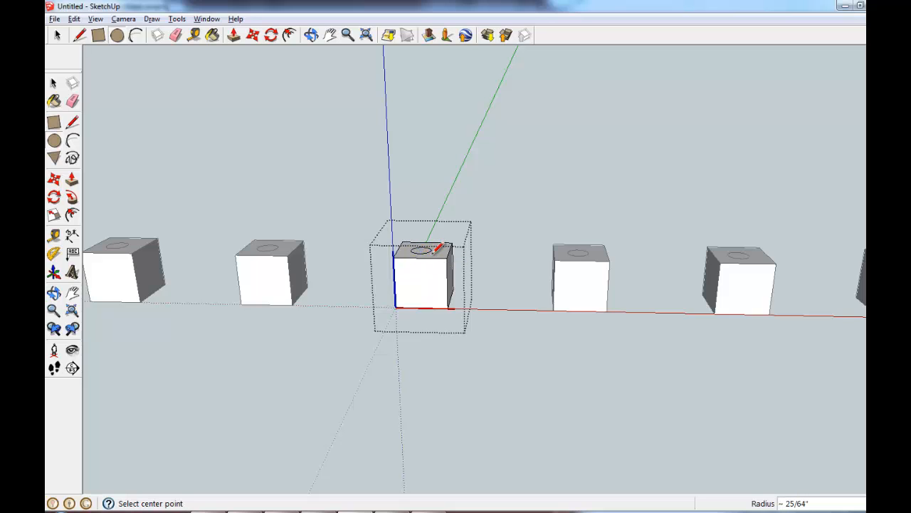
{"action": "left_click", "coordinate": [72, 179]}
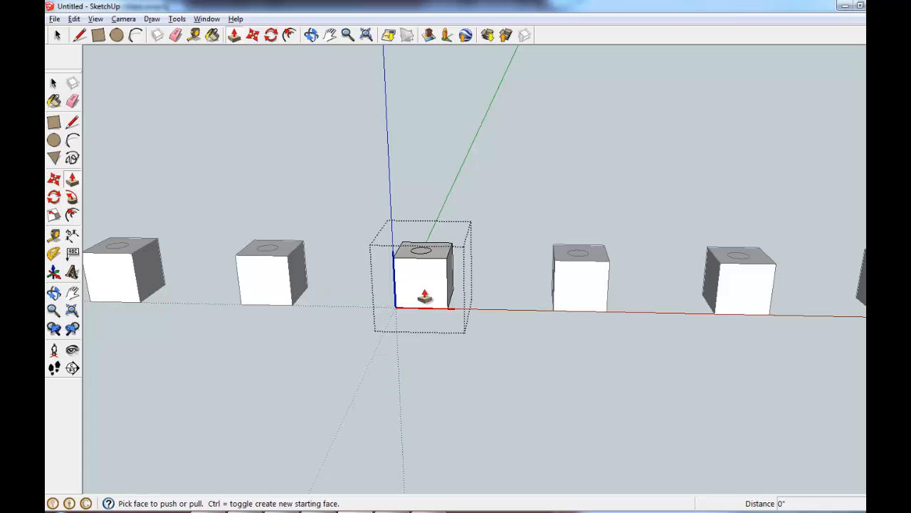
{"action": "left_click_drag", "start_coordinate": [426, 254], "coordinate": [407, 106]}
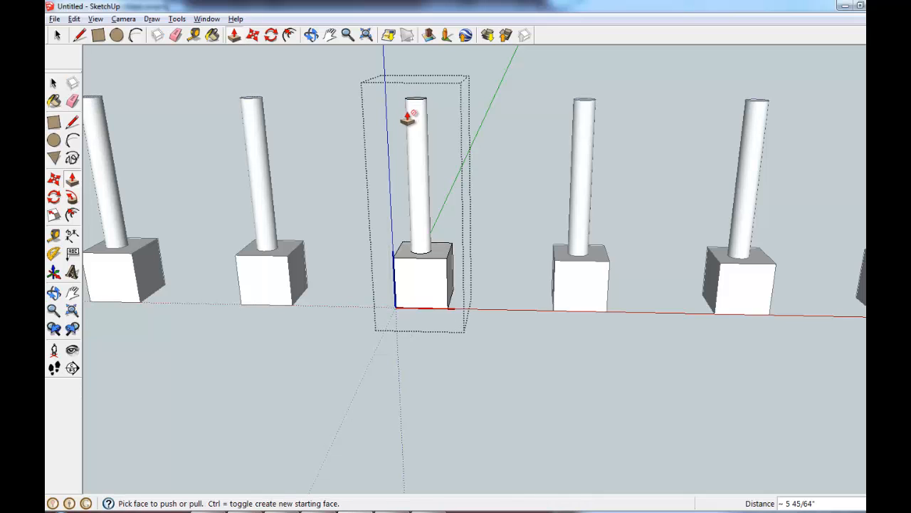
Paint the open cube's front face with the red Color_A01 material and finish editing the component.
{"action": "left_click", "coordinate": [55, 102]}
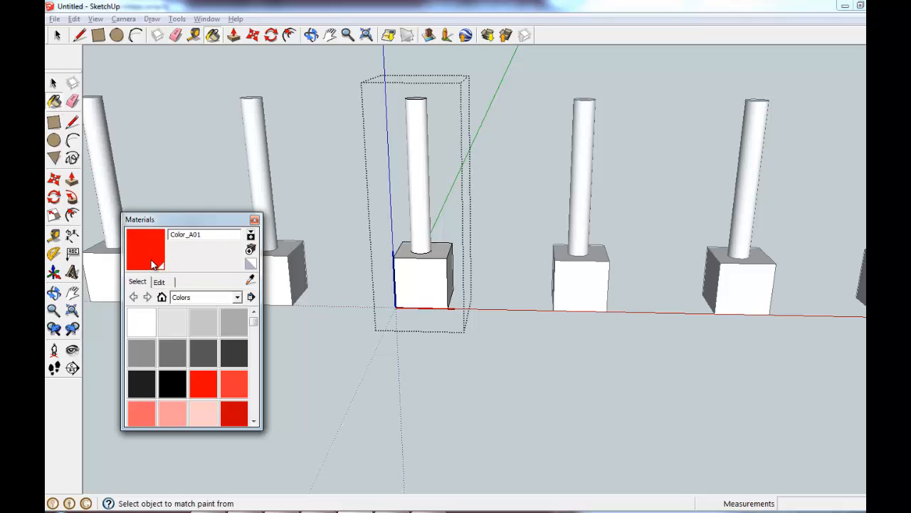
{"action": "left_click", "coordinate": [424, 282]}
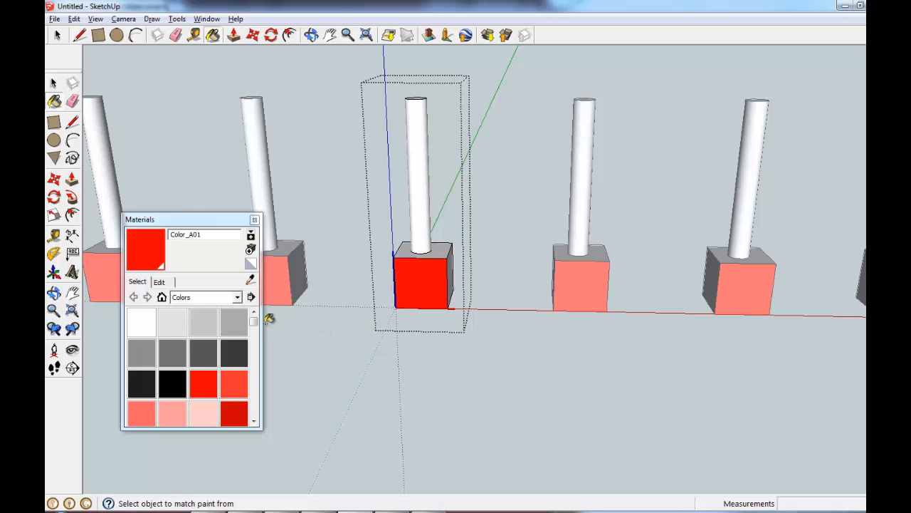
{"action": "left_click", "coordinate": [53, 83]}
{"action": "left_click", "coordinate": [399, 390]}
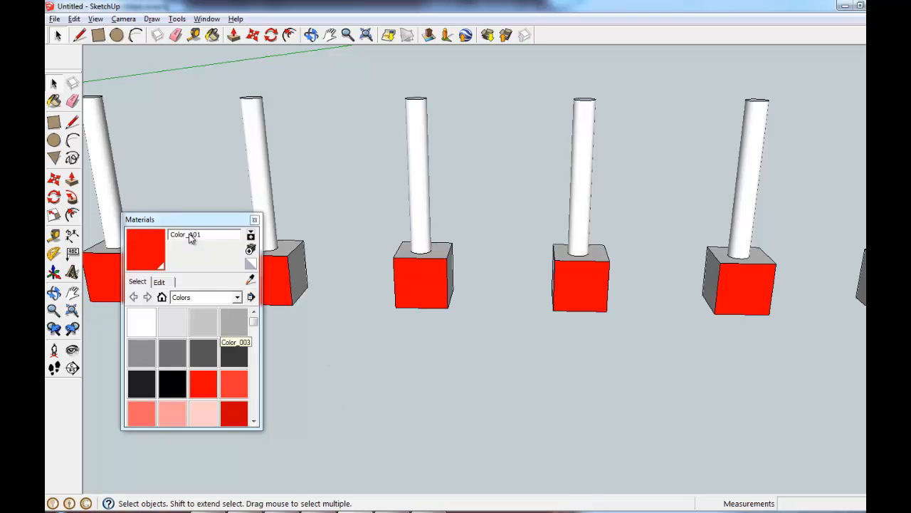
Paint the third and fourth components in the row with dark grey Color_007 without opening them for editing.
{"action": "mouse_move", "coordinate": [171, 221]}
{"action": "left_mouse_down"}
{"action": "mouse_move", "coordinate": [219, 286]}
{"action": "mouse_move", "coordinate": [193, 280]}
{"action": "left_mouse_up"}
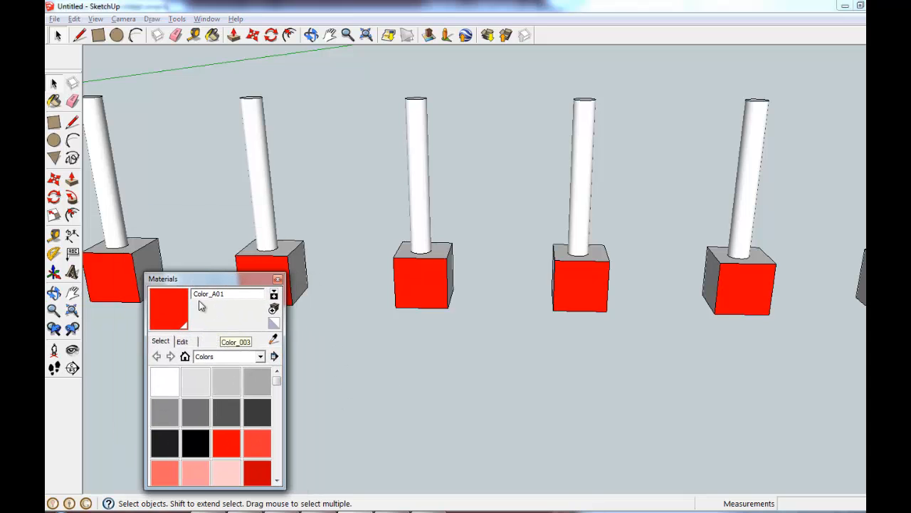
{"action": "left_click", "coordinate": [256, 411]}
{"action": "left_click", "coordinate": [265, 218]}
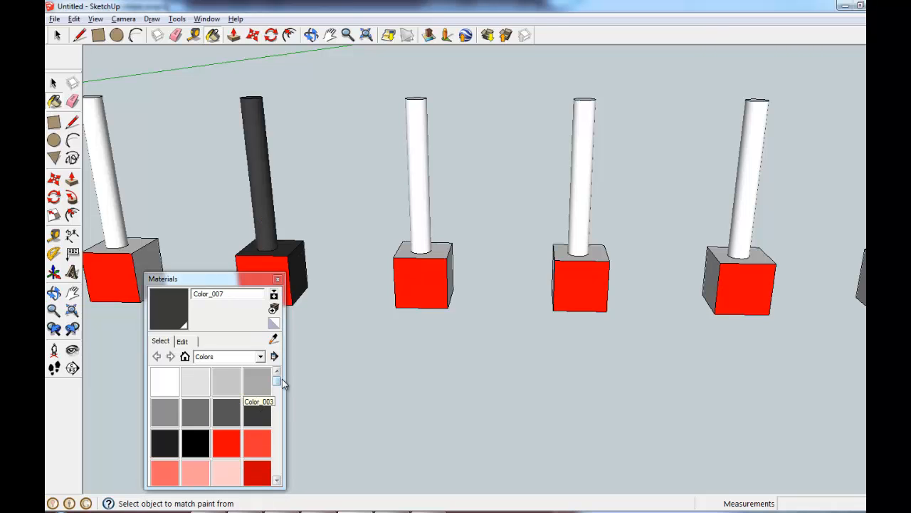
{"action": "left_click_drag", "start_coordinate": [279, 384], "coordinate": [277, 417]}
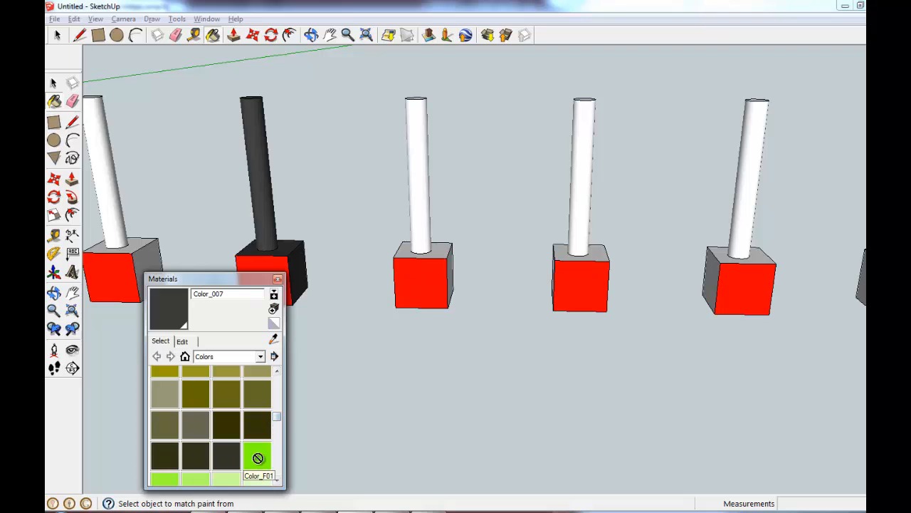
{"action": "left_click", "coordinate": [417, 198]}
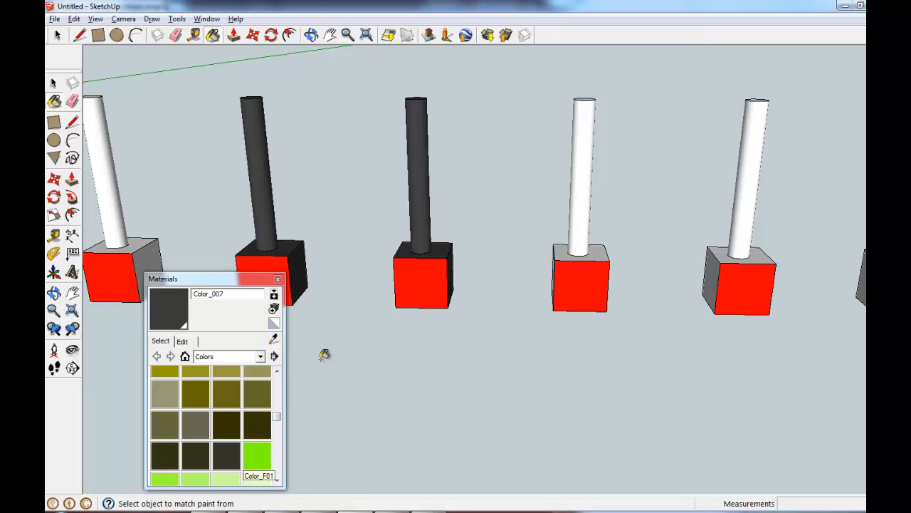
Paint the fifth component in the row with green Color_F01 and the fourth with Color_E15, and close the material picker.
{"action": "left_click", "coordinate": [258, 454]}
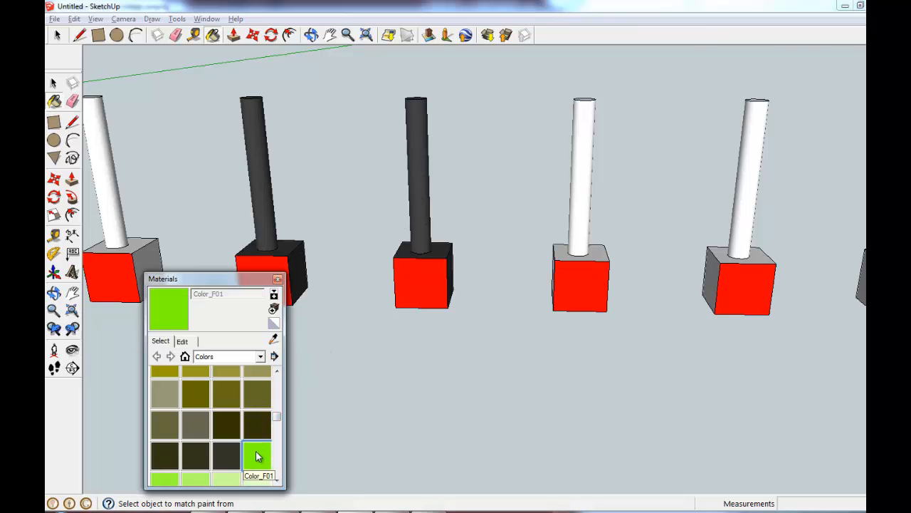
{"action": "left_click", "coordinate": [585, 146]}
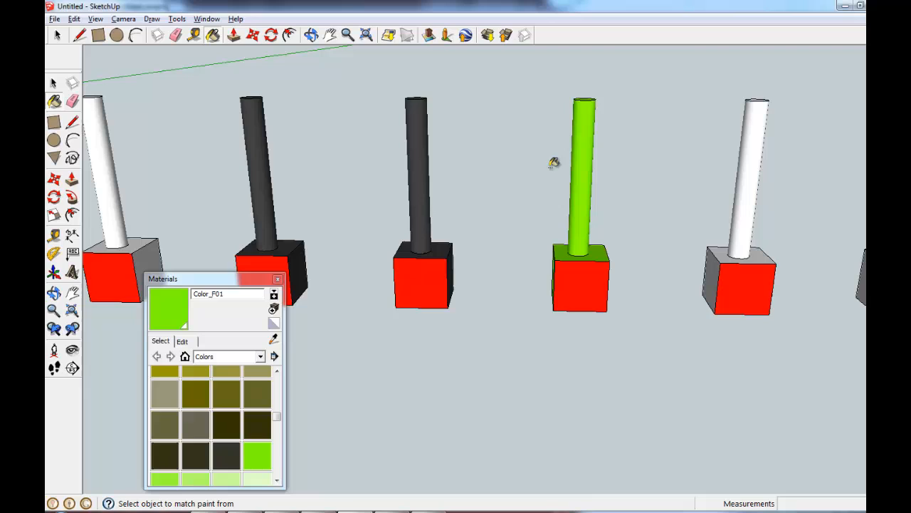
{"action": "left_click", "coordinate": [163, 393]}
{"action": "left_click", "coordinate": [426, 143]}
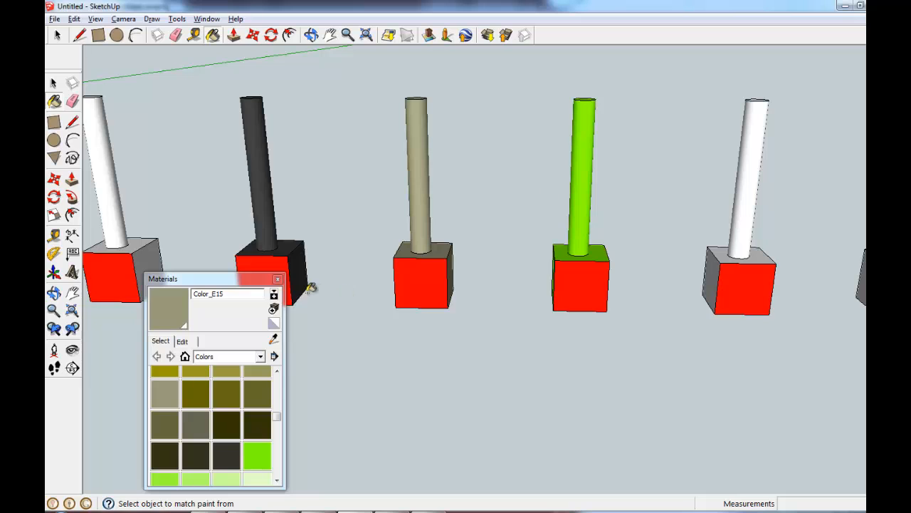
{"action": "left_click", "coordinate": [277, 279]}
Draw a diagonal line about 2 53/64" long across the first component's red front face without opening the component.
{"action": "scroll", "coordinate": [448, 346], "scroll_direction": "down", "scroll_amount": 6}
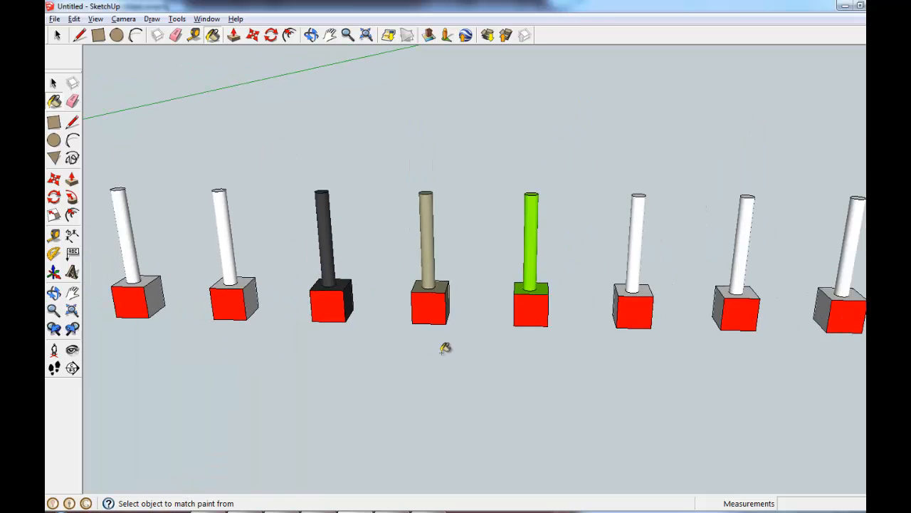
{"action": "scroll", "coordinate": [399, 326], "scroll_direction": "down", "scroll_amount": 2}
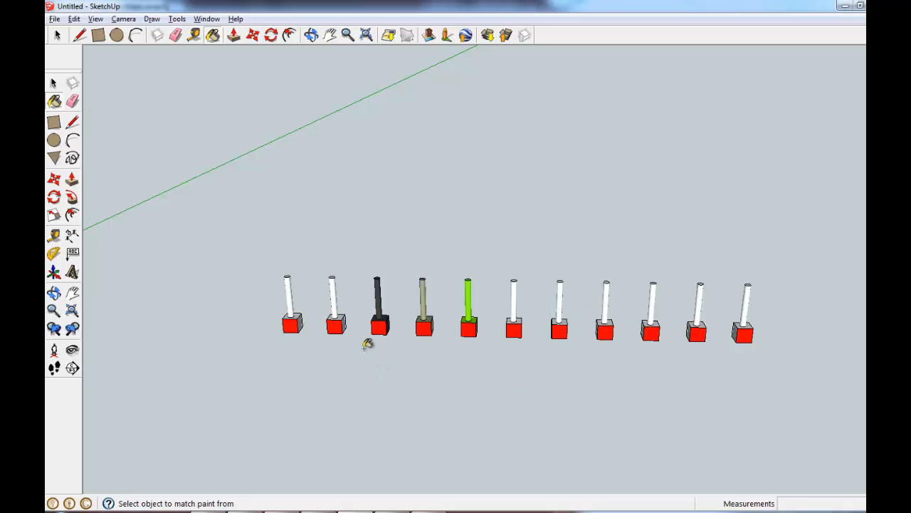
{"action": "scroll", "coordinate": [359, 339], "scroll_direction": "up", "scroll_amount": 5}
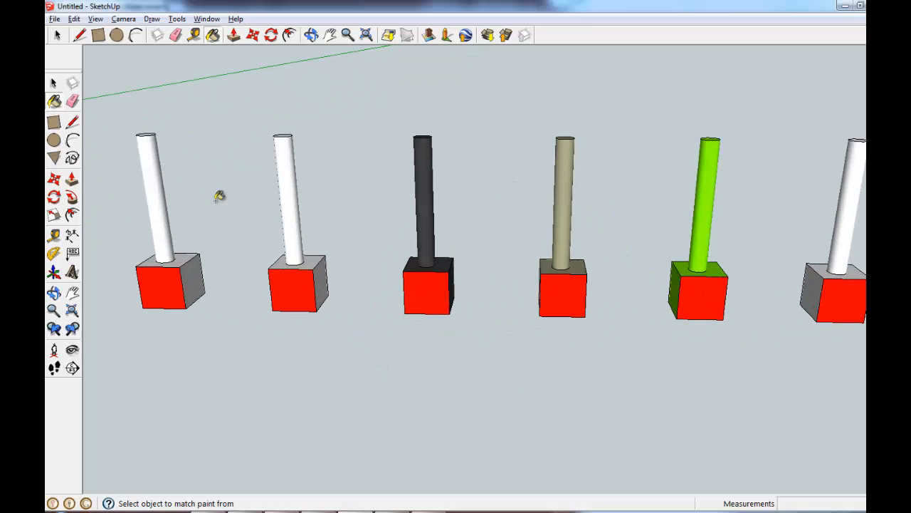
{"action": "left_click", "coordinate": [72, 122]}
{"action": "left_click", "coordinate": [143, 308]}
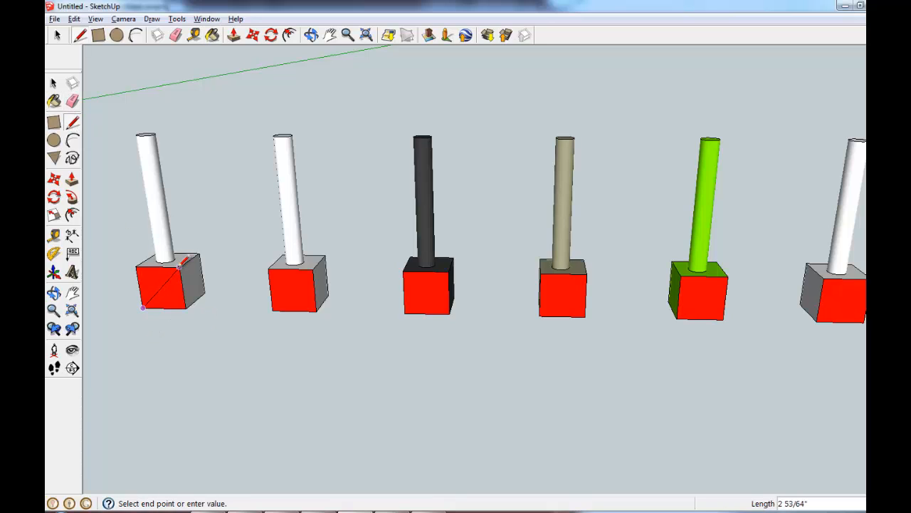
{"action": "left_click", "coordinate": [180, 266]}
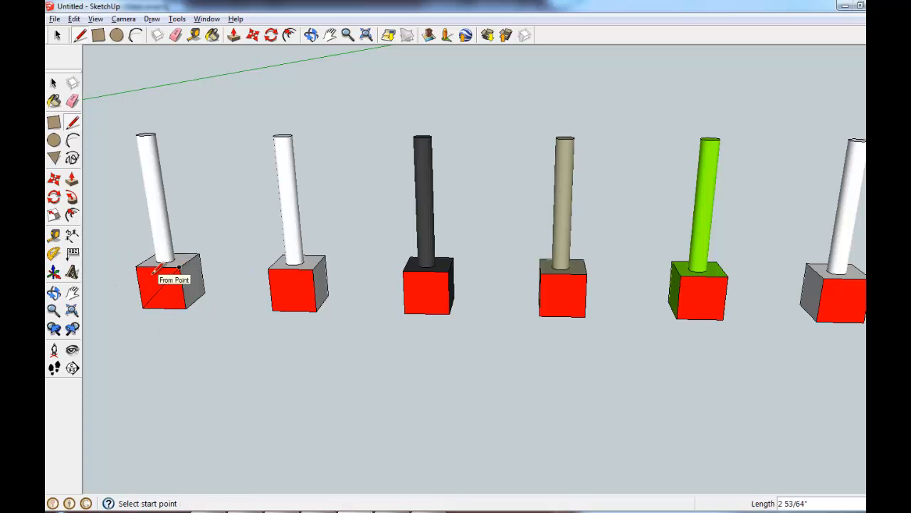
Move the first component about 9 51/64" away from the loose diagonal line and return it to its place in the row.
{"action": "left_click", "coordinate": [53, 179]}
{"action": "left_click", "coordinate": [141, 276]}
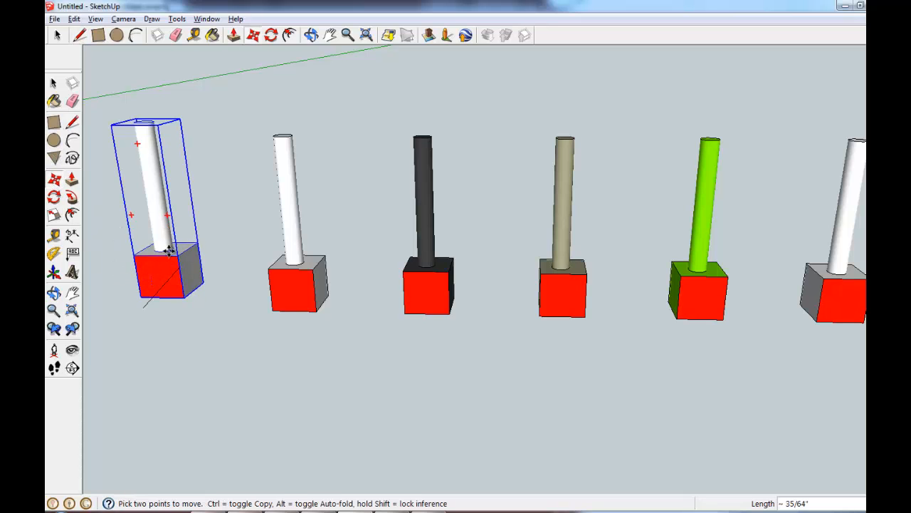
{"action": "left_click", "coordinate": [196, 219]}
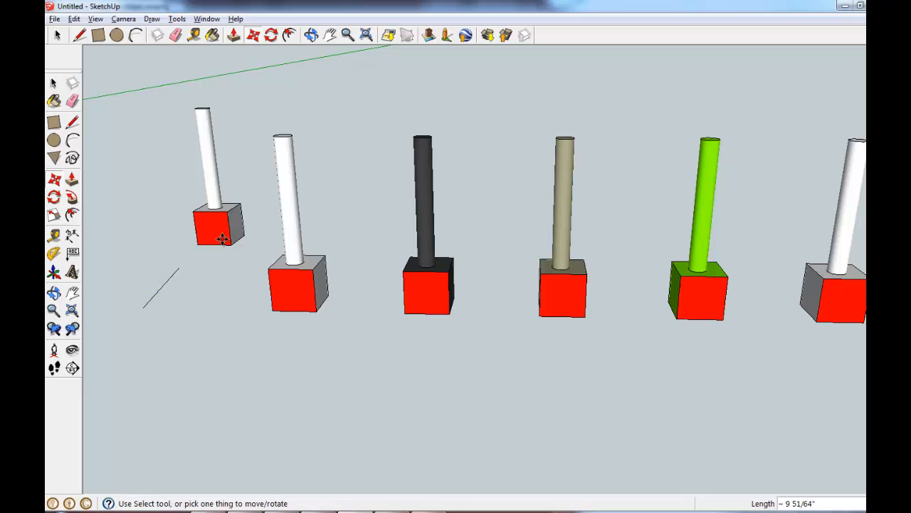
{"action": "left_click", "coordinate": [227, 212]}
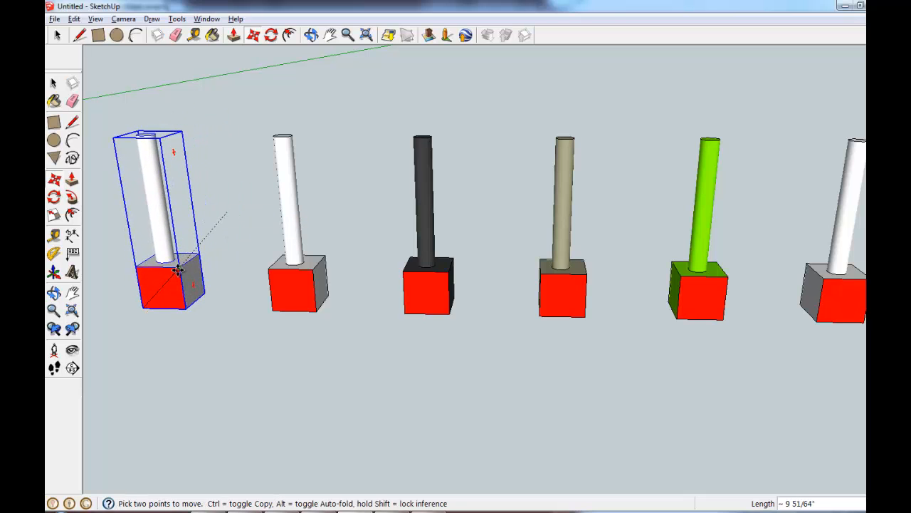
{"action": "left_click", "coordinate": [180, 269]}
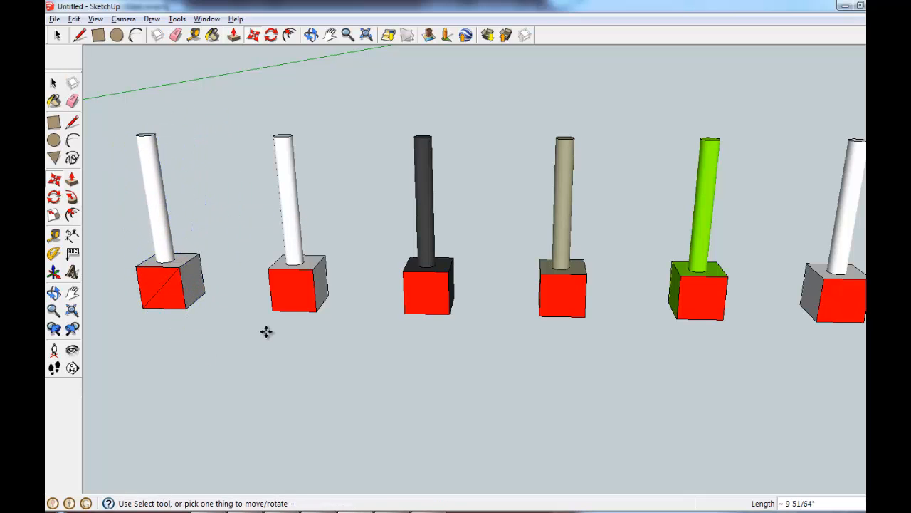